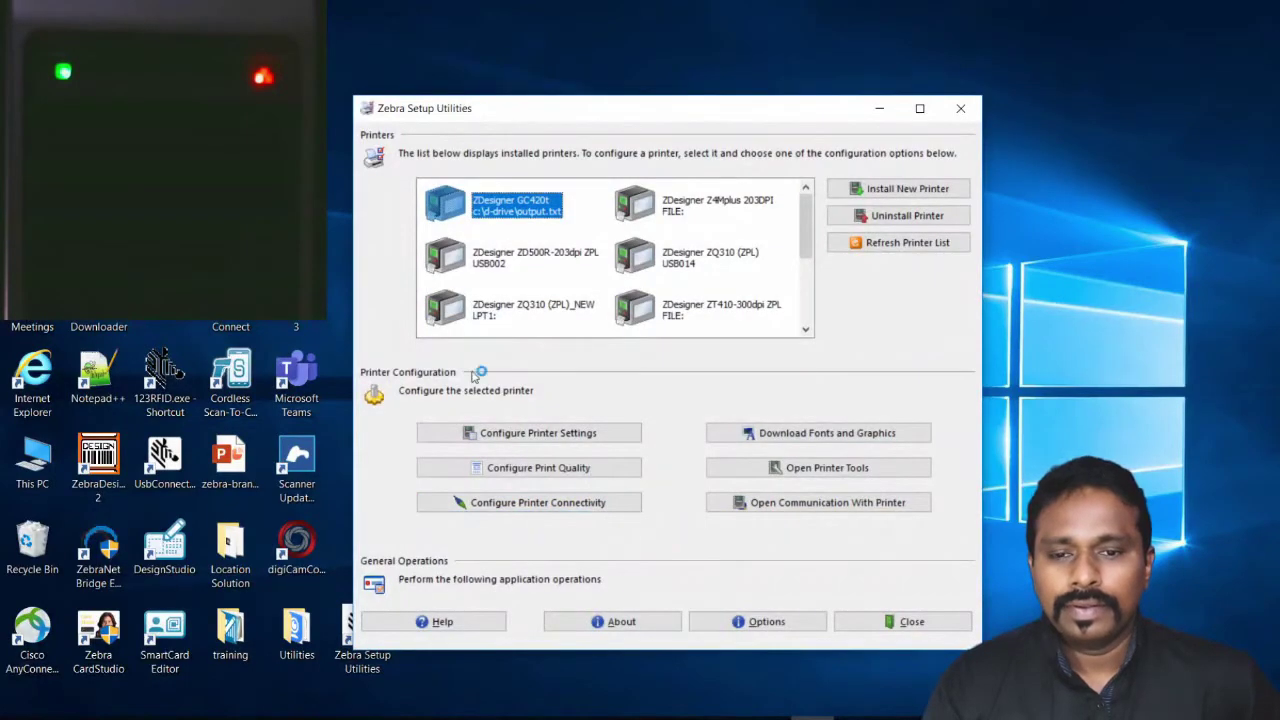
Step: Scroll the Printers list down to the ZDesigner ZT610-203dpi ZPL entry on USB002
left_click_drag(811, 218, 810, 277)
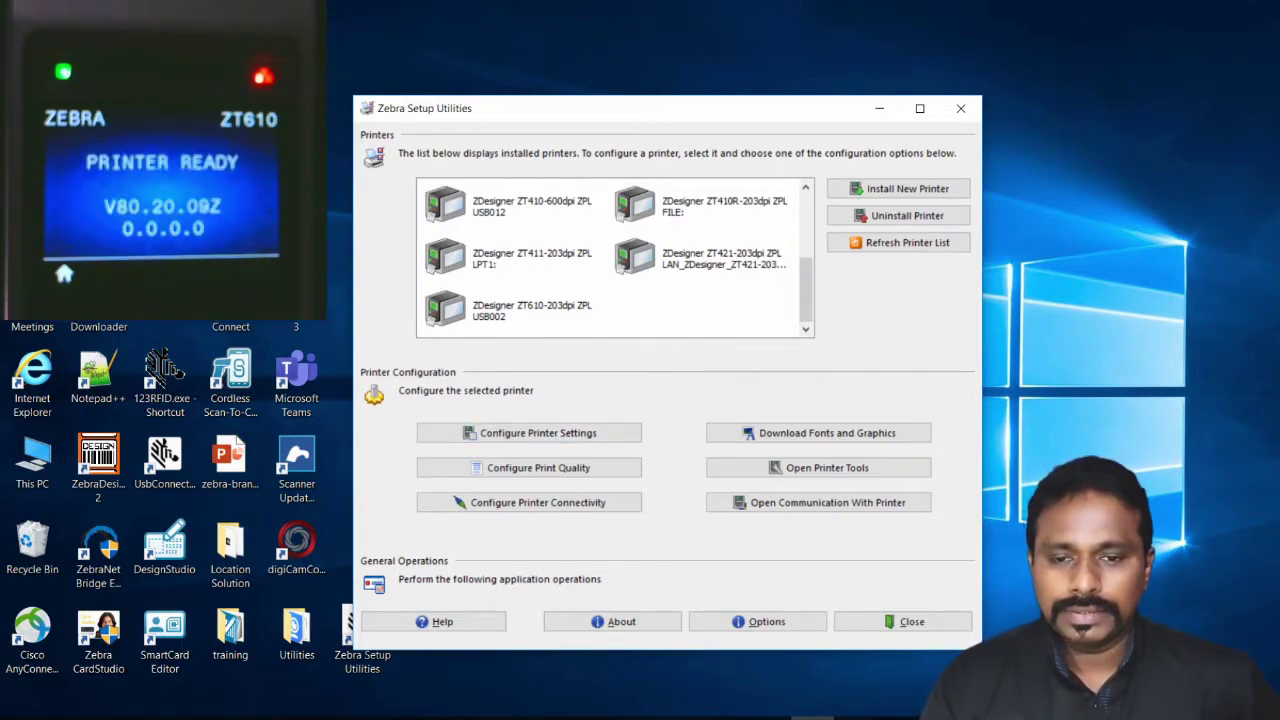
Step: Select the ZT610 printer on USB002 and bring up its printer Tools window
left_click(474, 316)
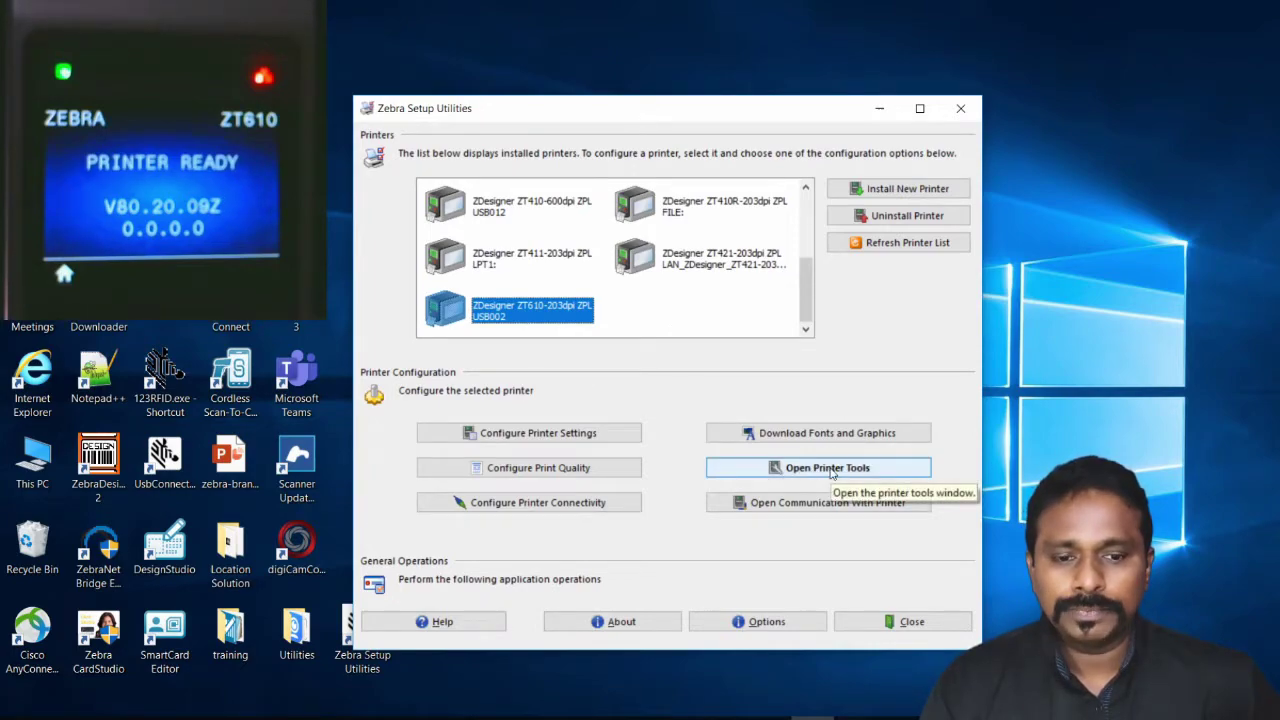
left_click(830, 470)
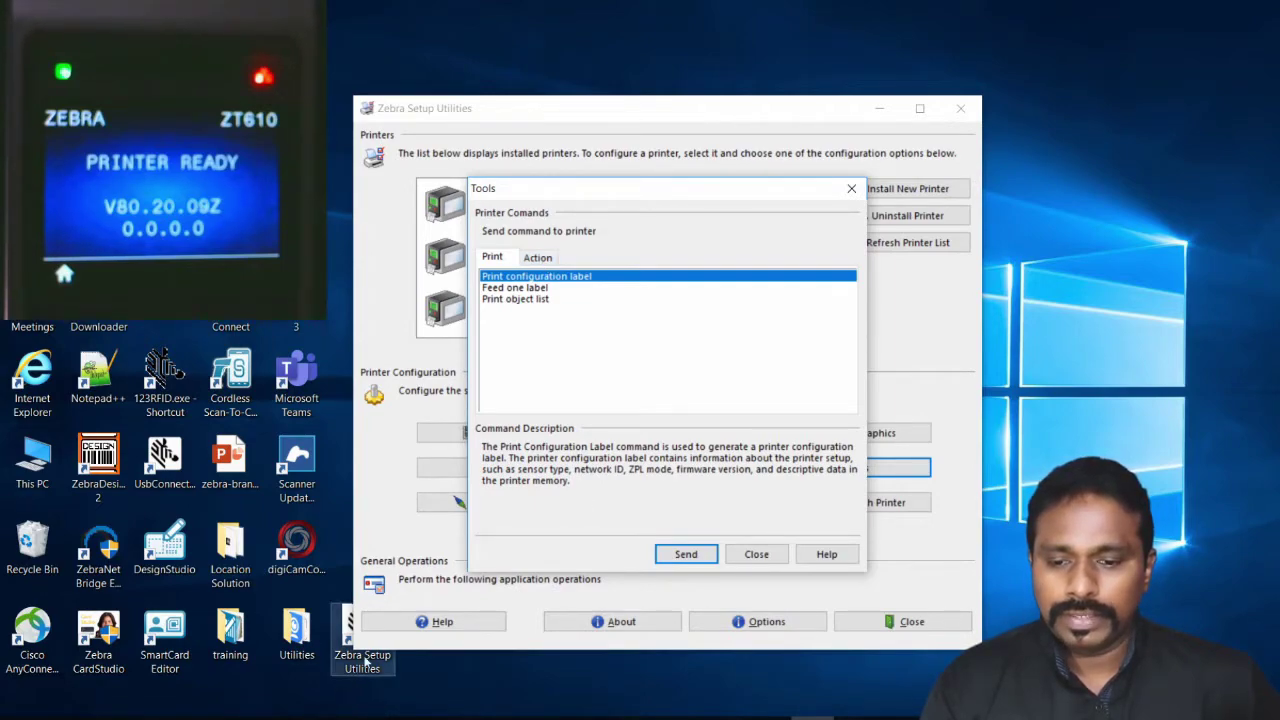
left_click(230, 628)
double_click(230, 628)
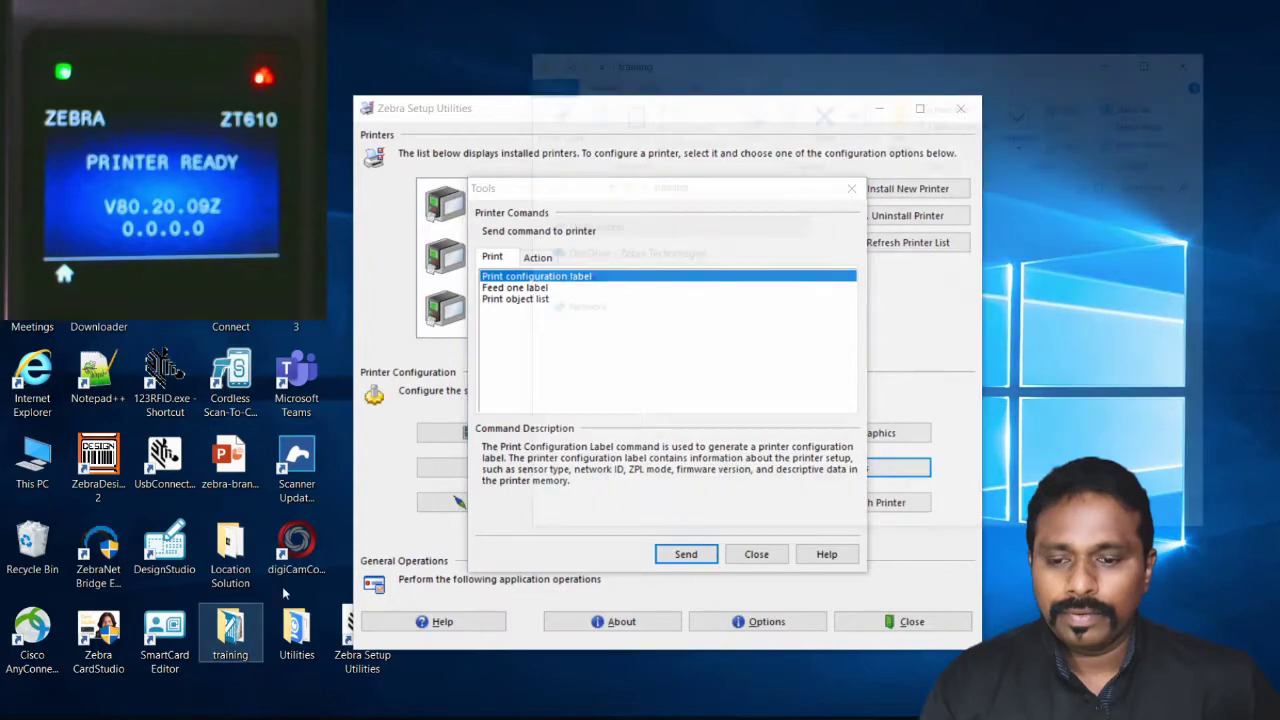
double_click(860, 275)
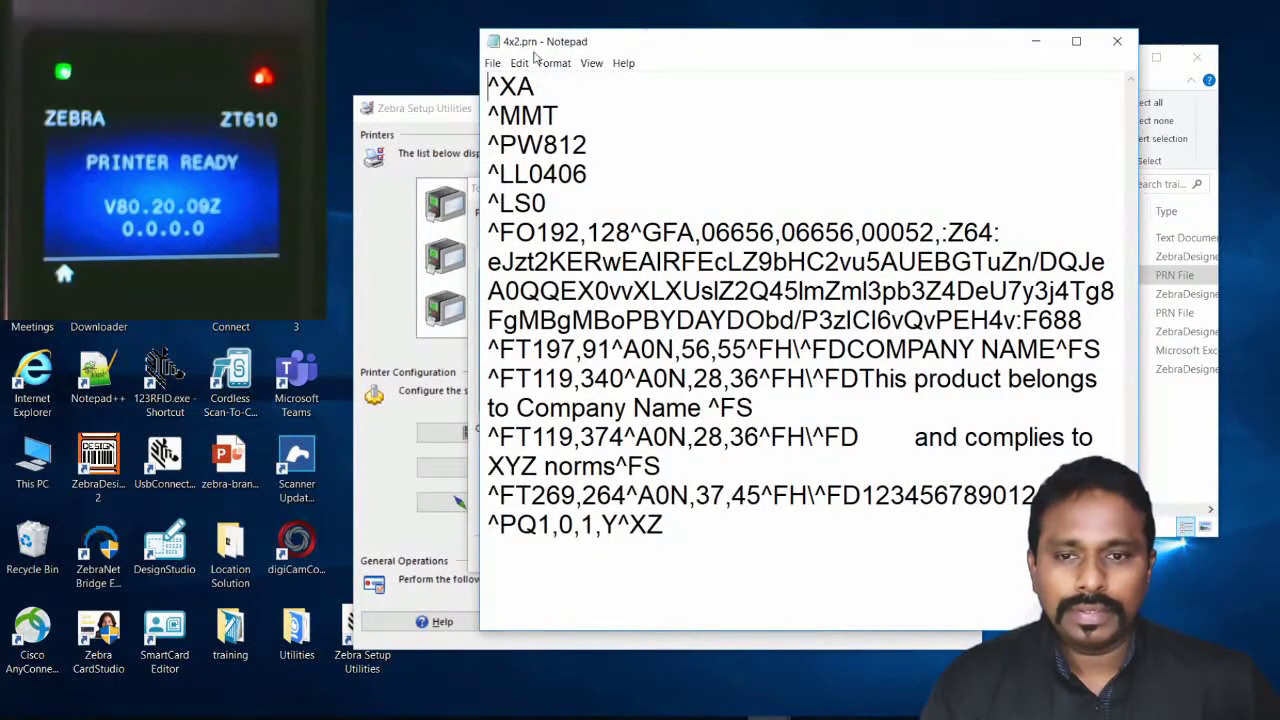
left_click(1118, 43)
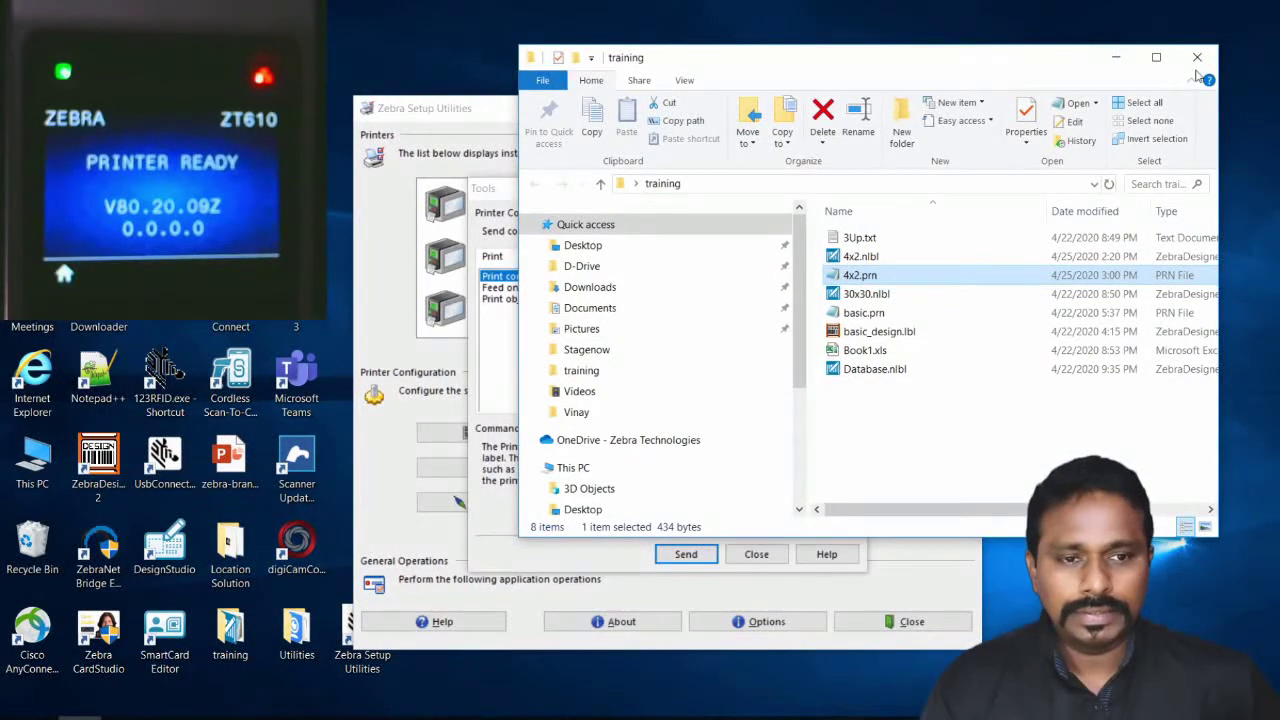
left_click(1197, 57)
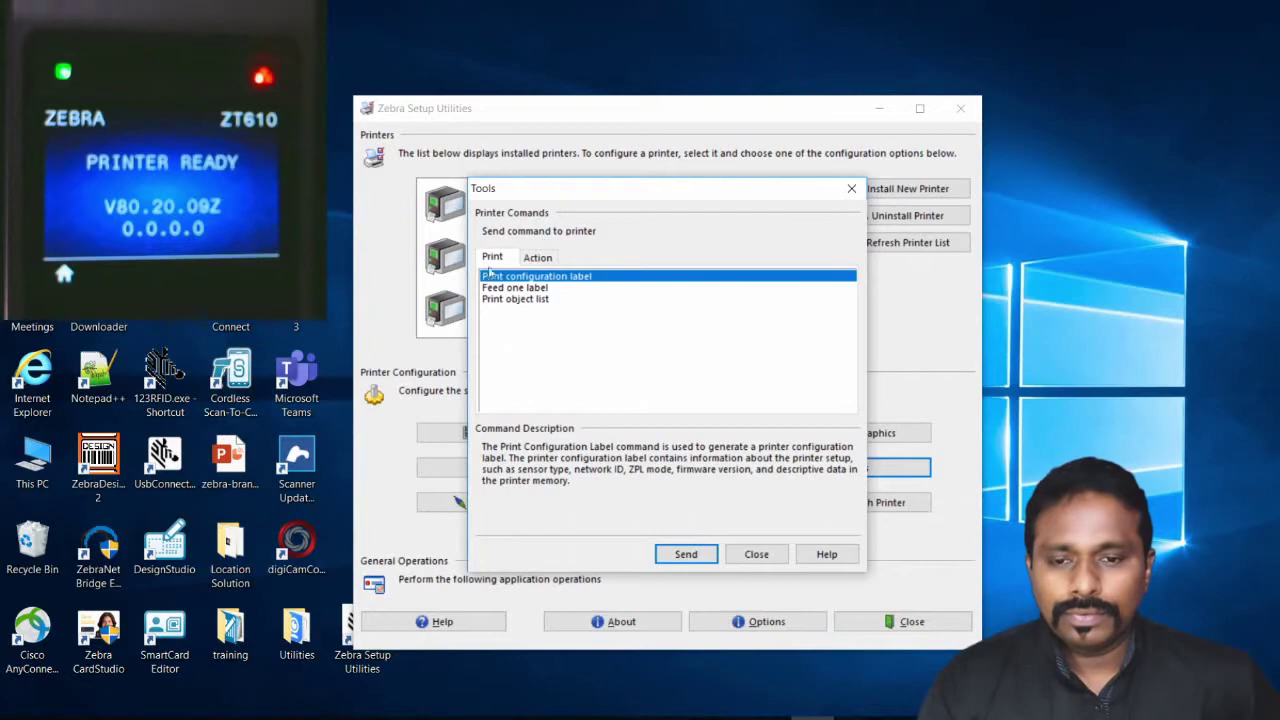
Step: Close the Tools window, reselect the ZT610, and reopen its printer tools
left_click_drag(558, 196, 682, 166)
left_click(973, 160)
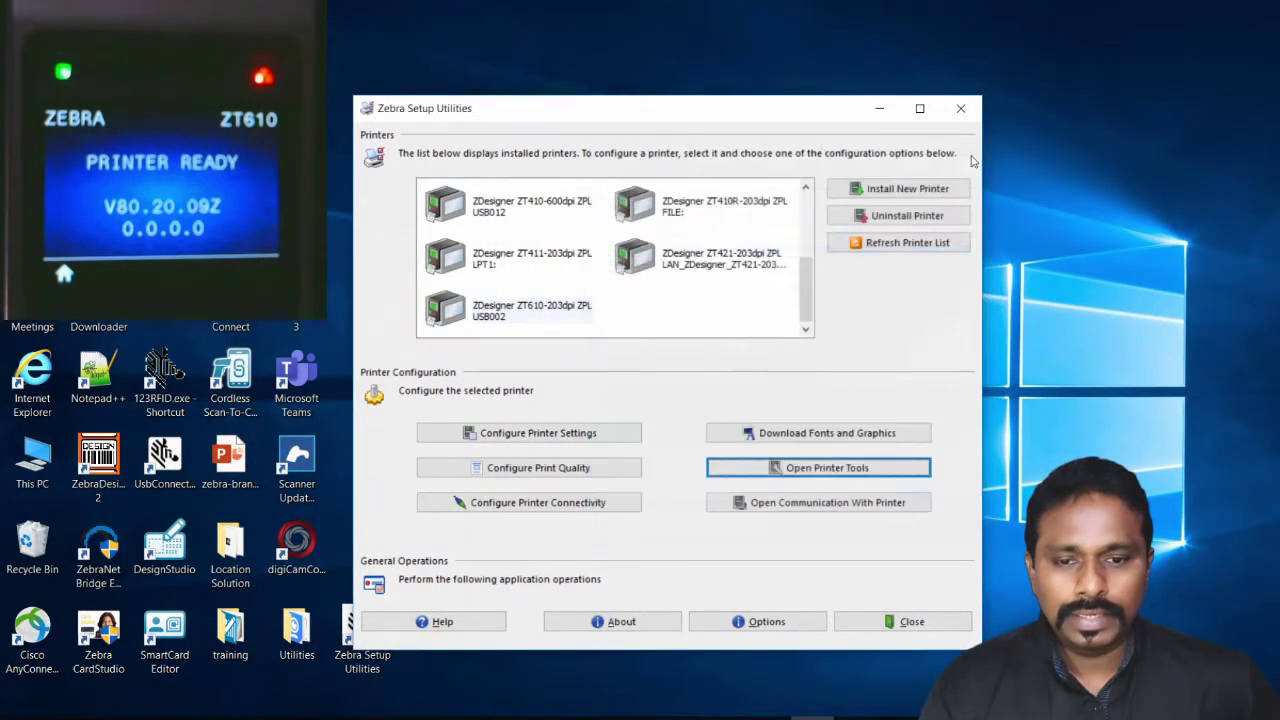
left_click(485, 314)
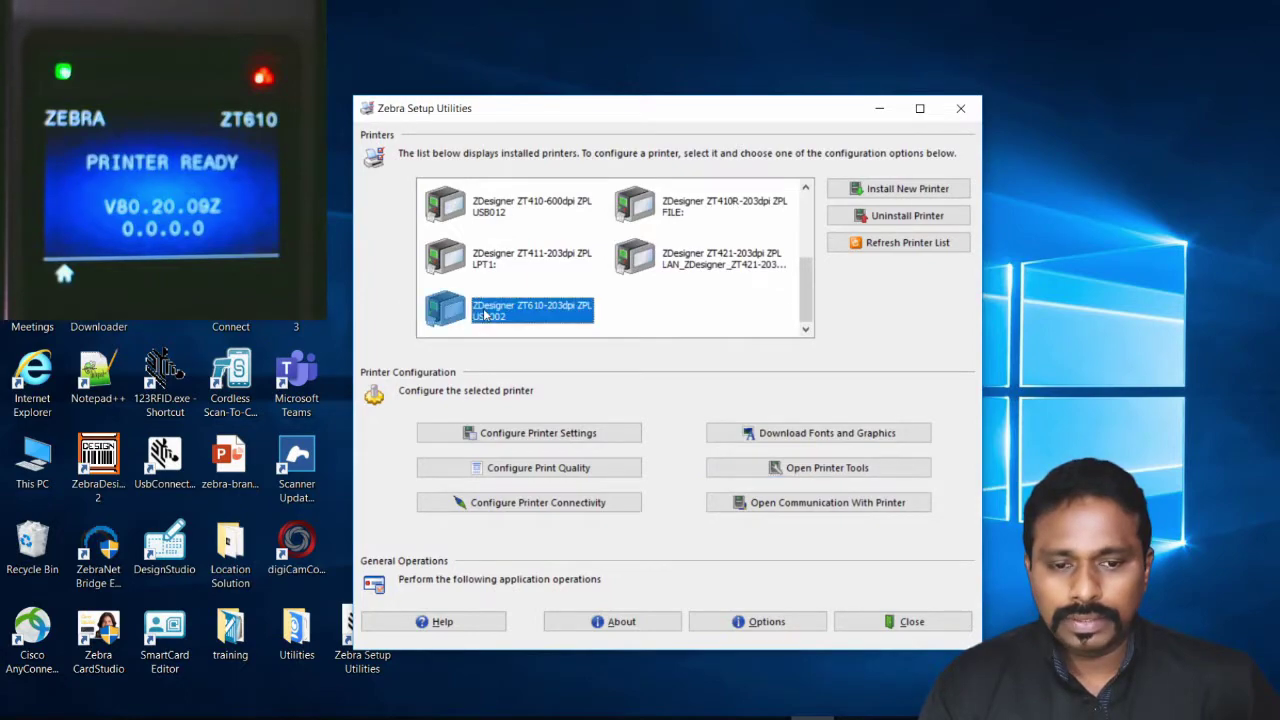
left_click(829, 468)
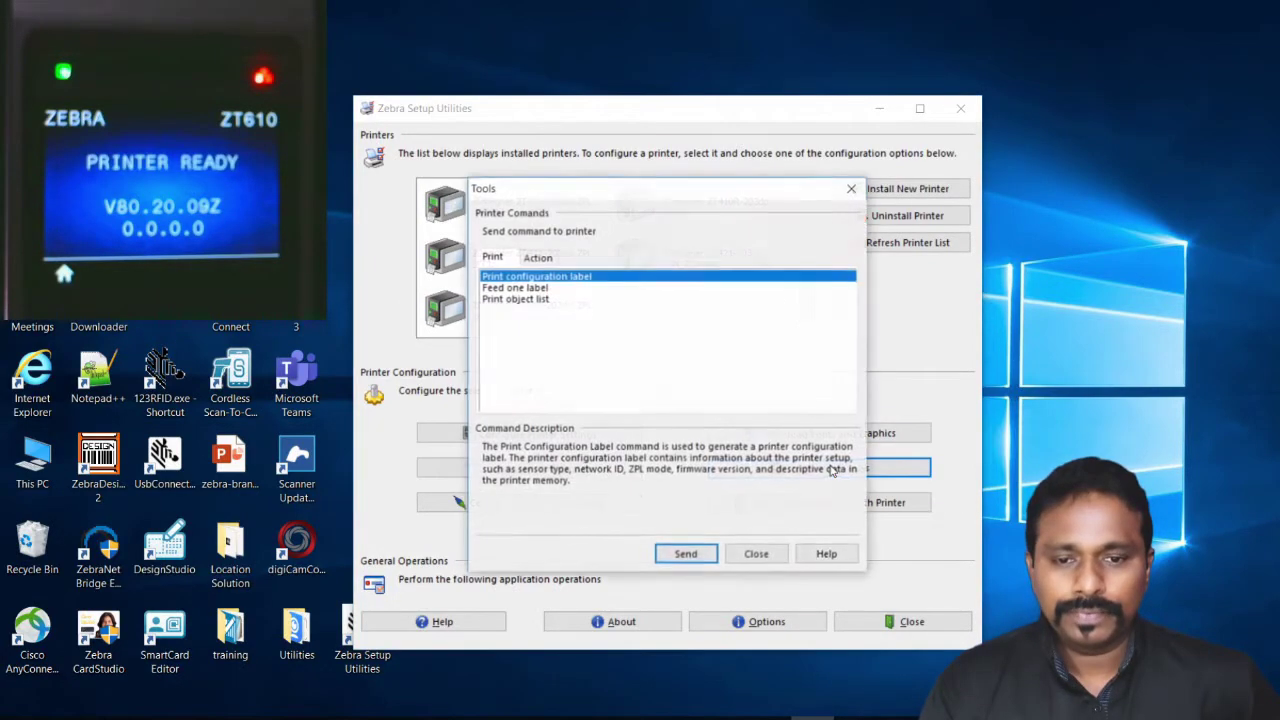
Step: Send the file training\4x2.prn to the ZT610 via Send file, then close Tools
left_click(548, 261)
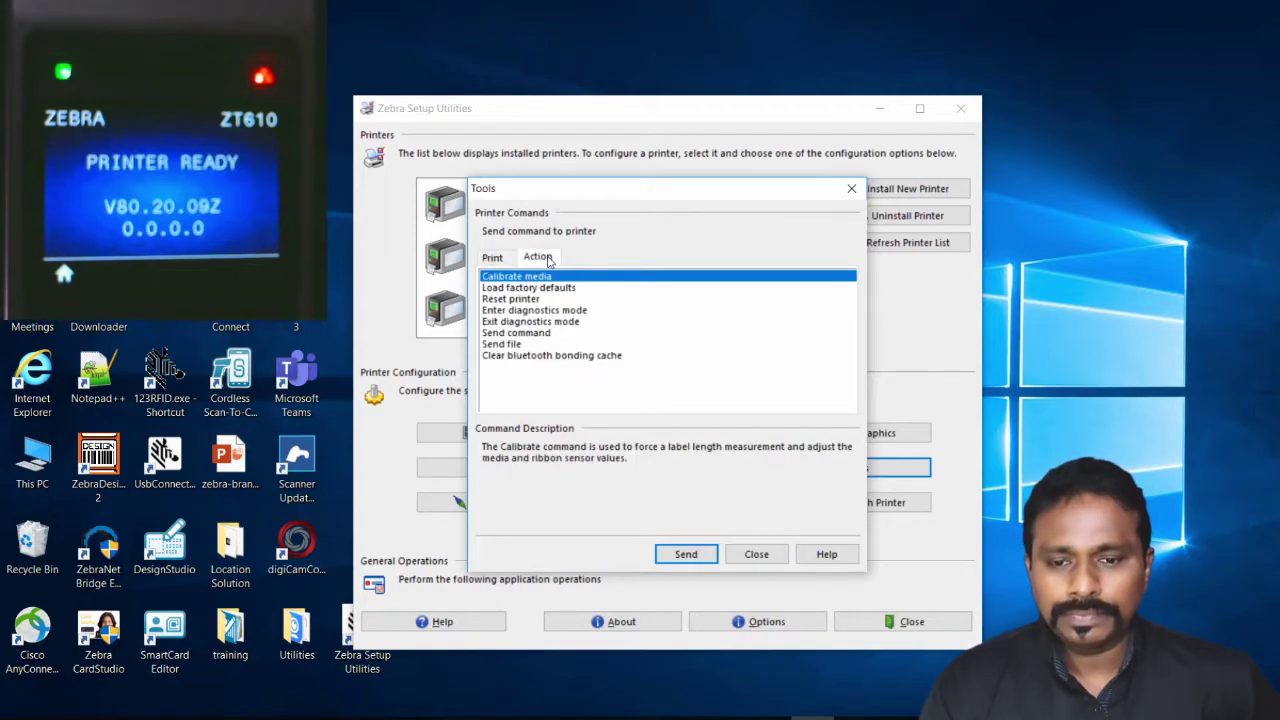
left_click(495, 345)
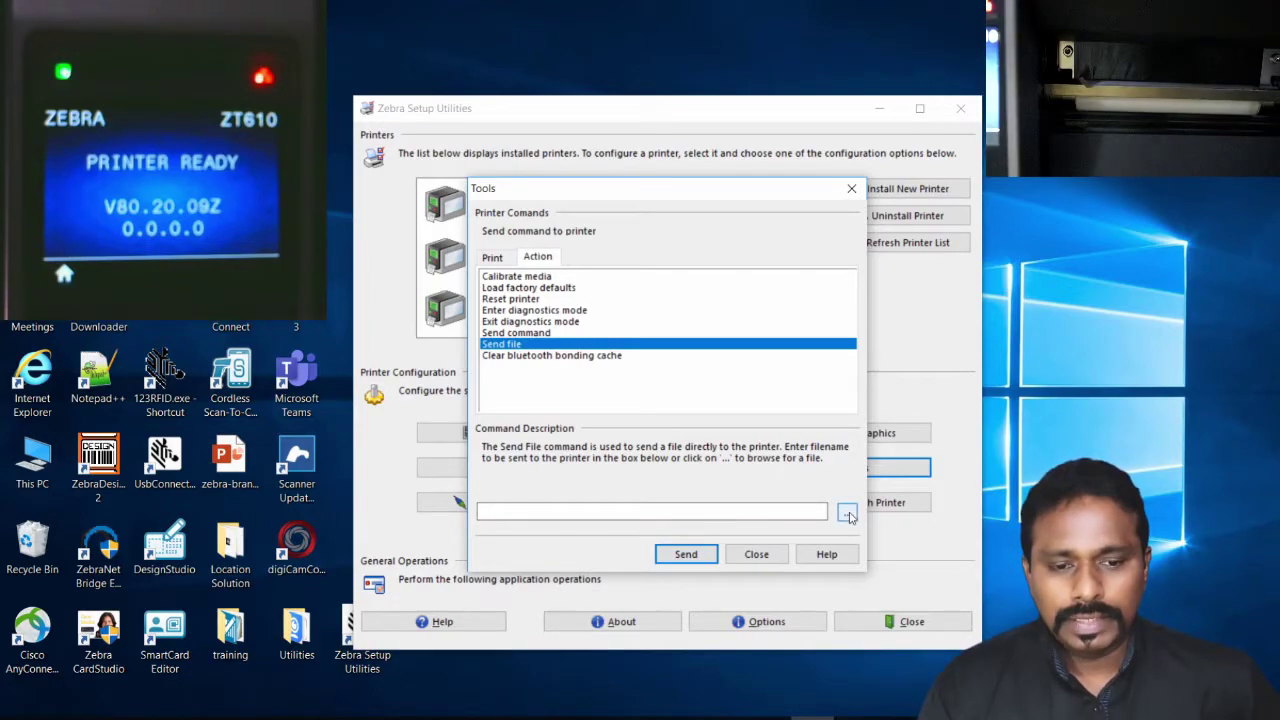
left_click(847, 514)
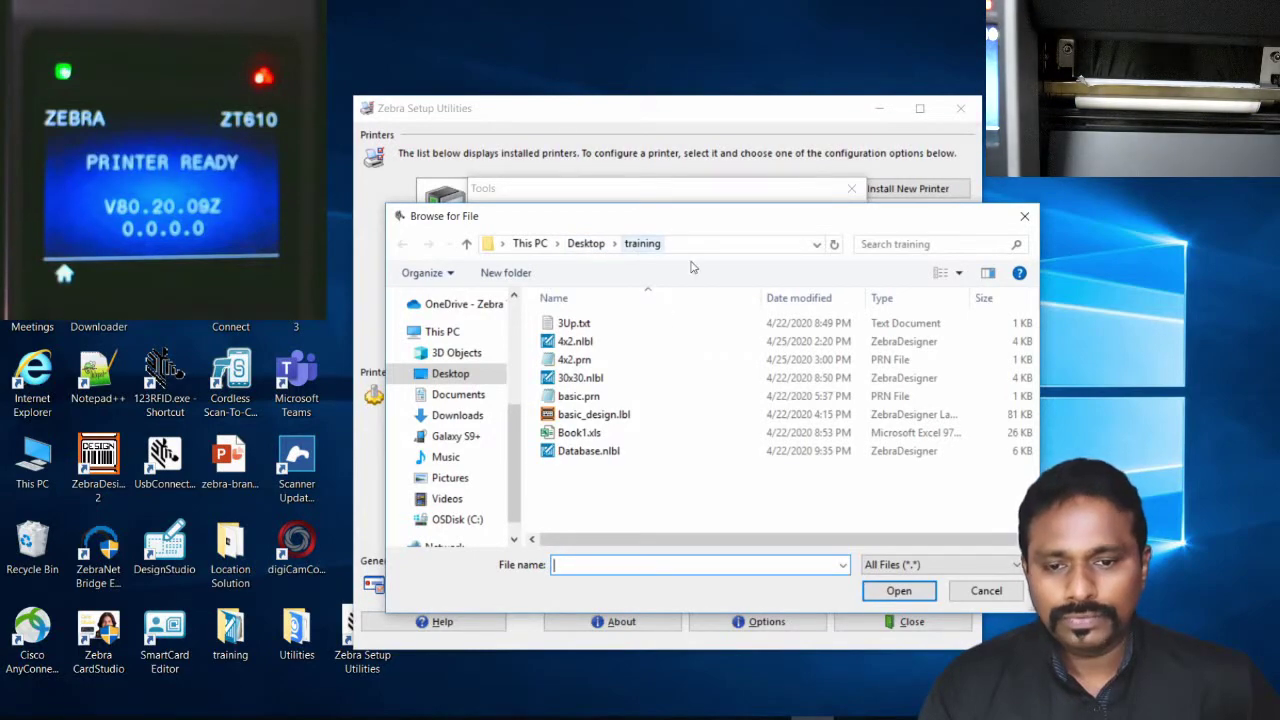
double_click(574, 360)
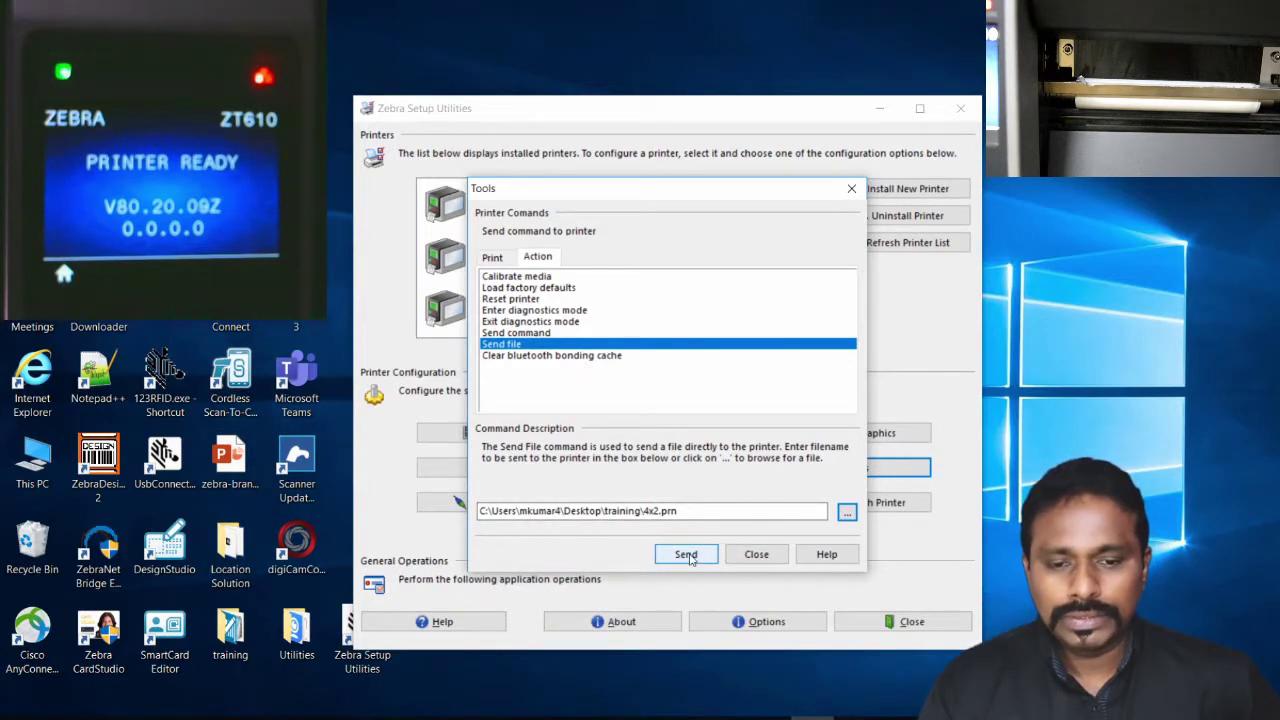
left_click(686, 556)
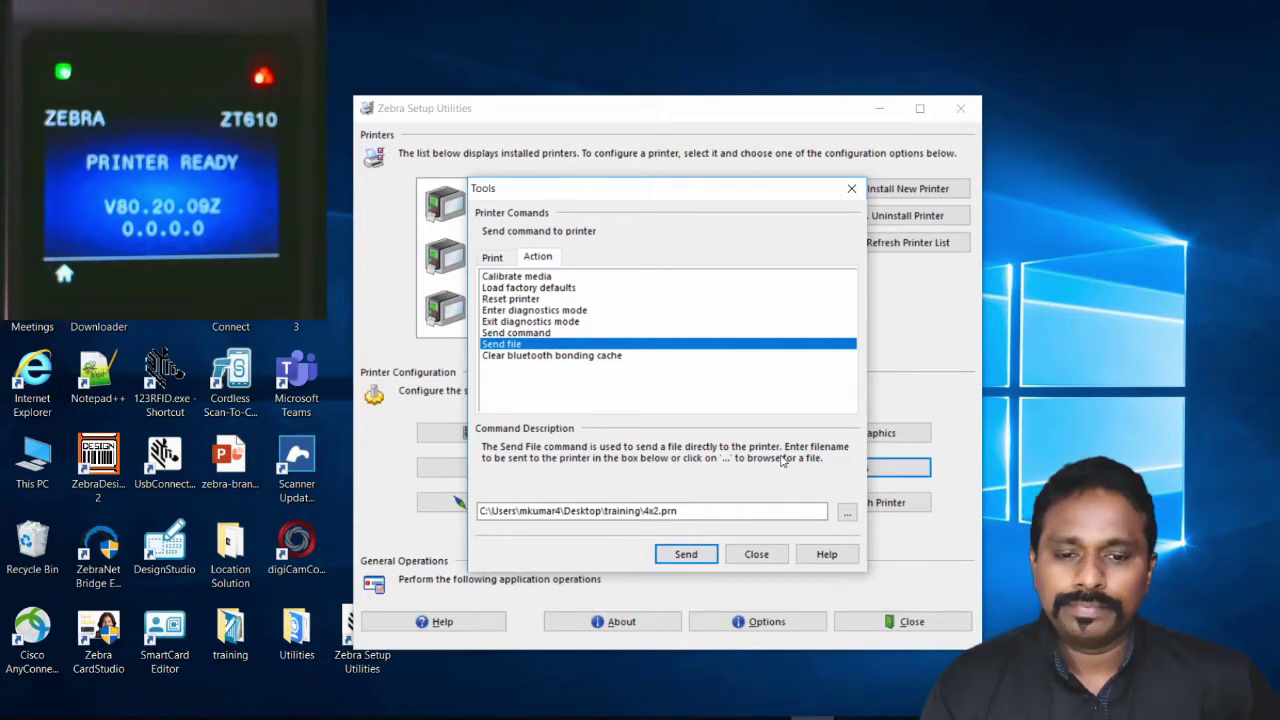
left_click(757, 555)
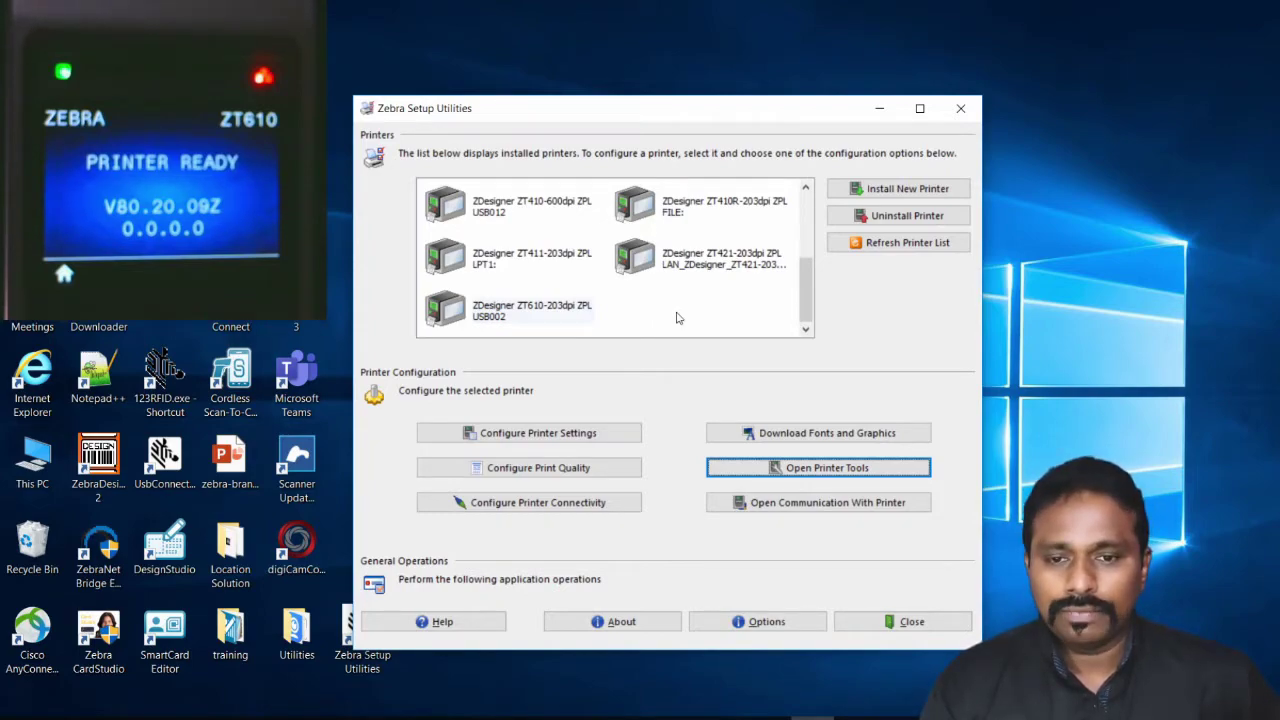
left_click(806, 190)
left_click(806, 190)
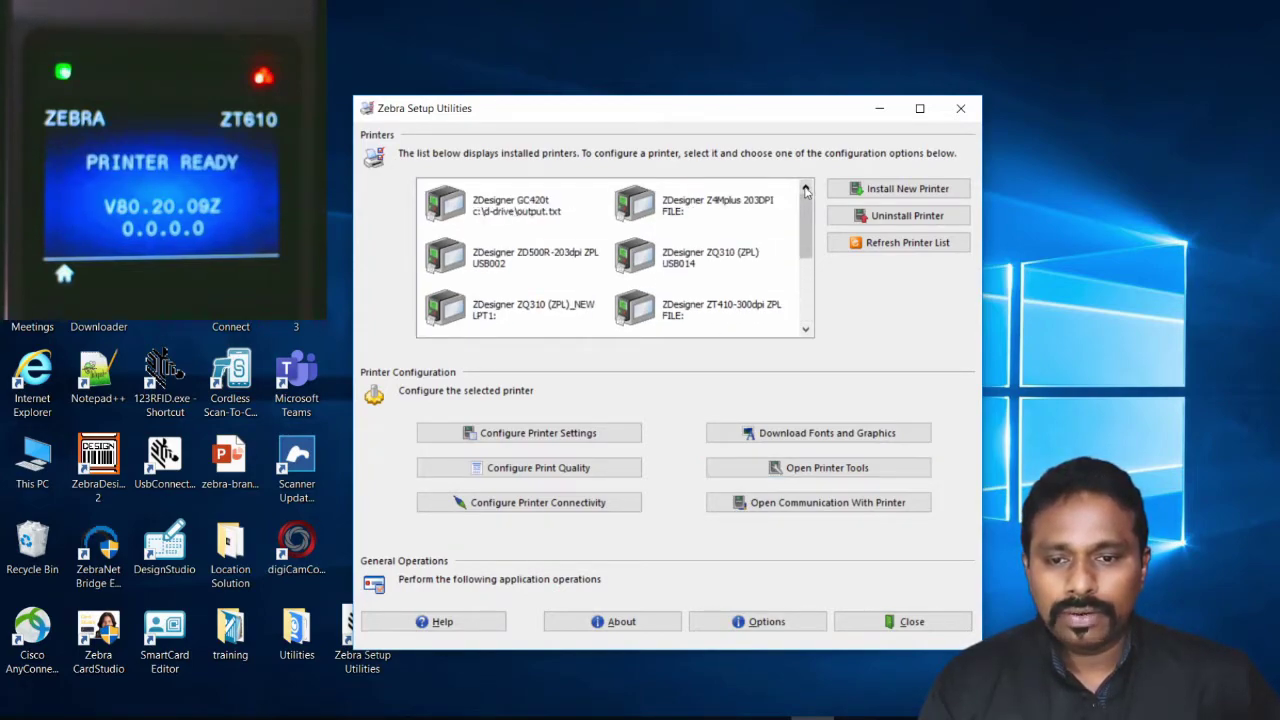
left_click(502, 260)
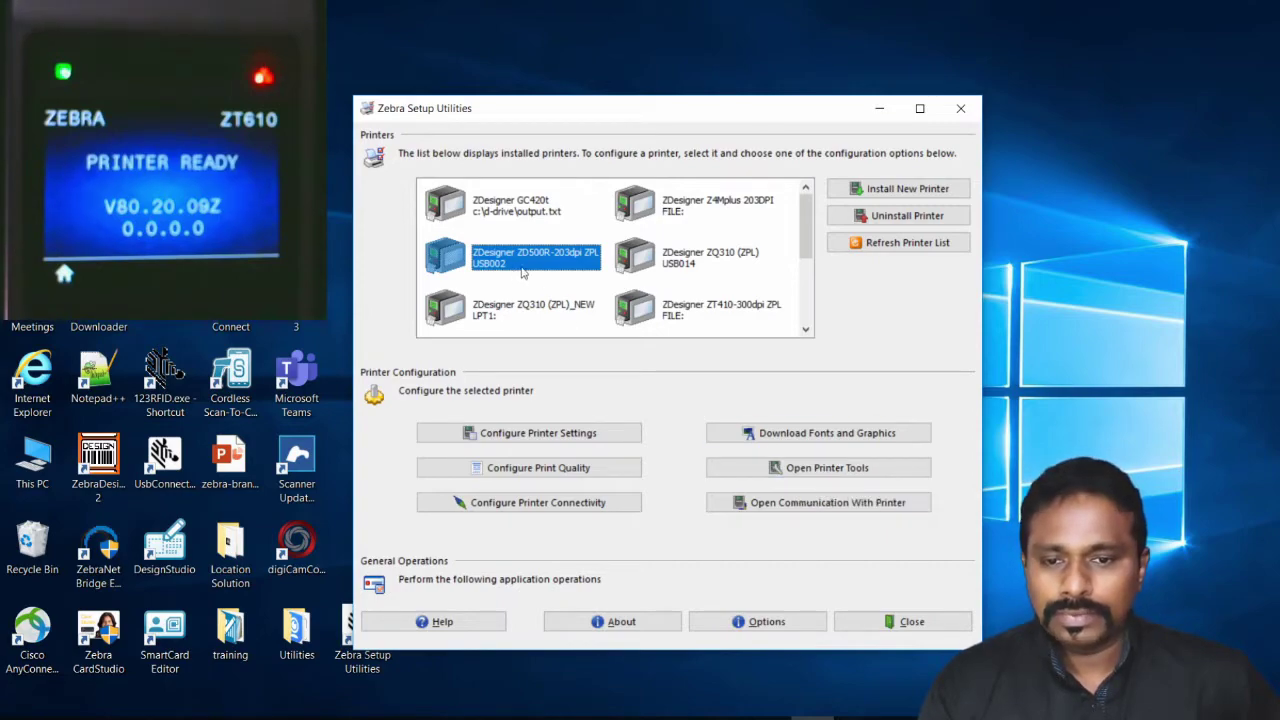
left_click(825, 470)
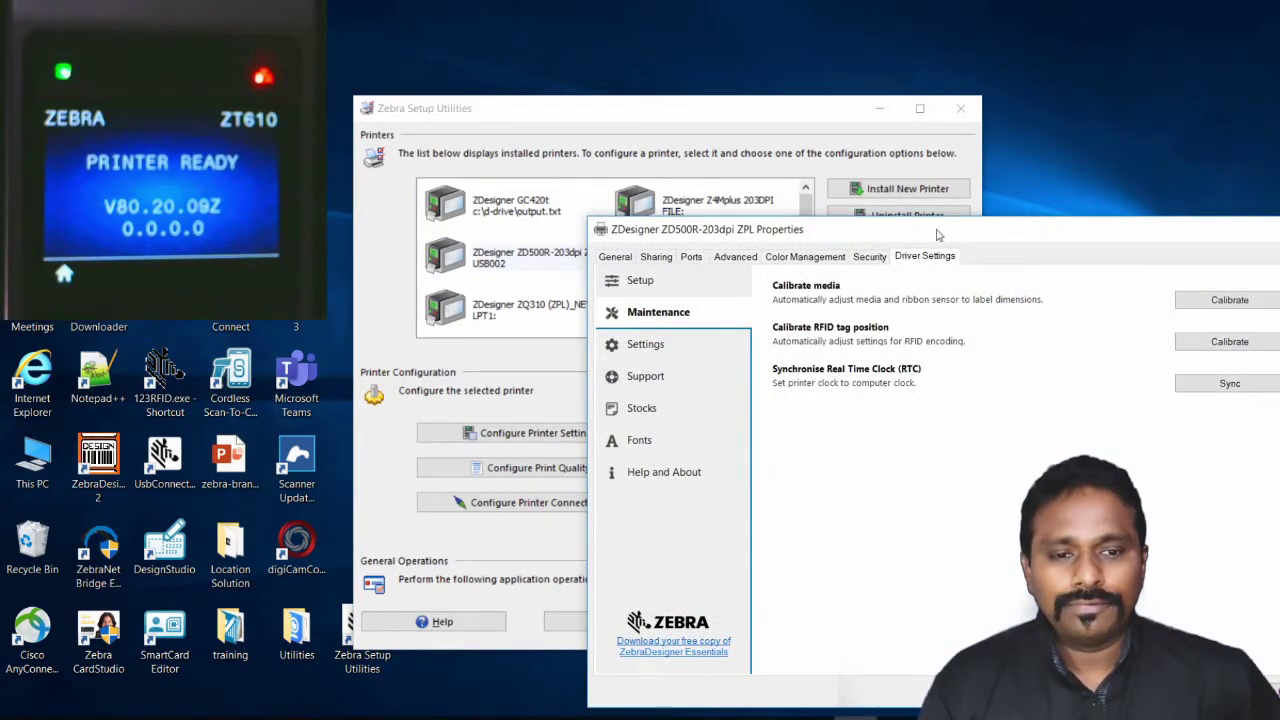
left_click_drag(941, 233, 829, 118)
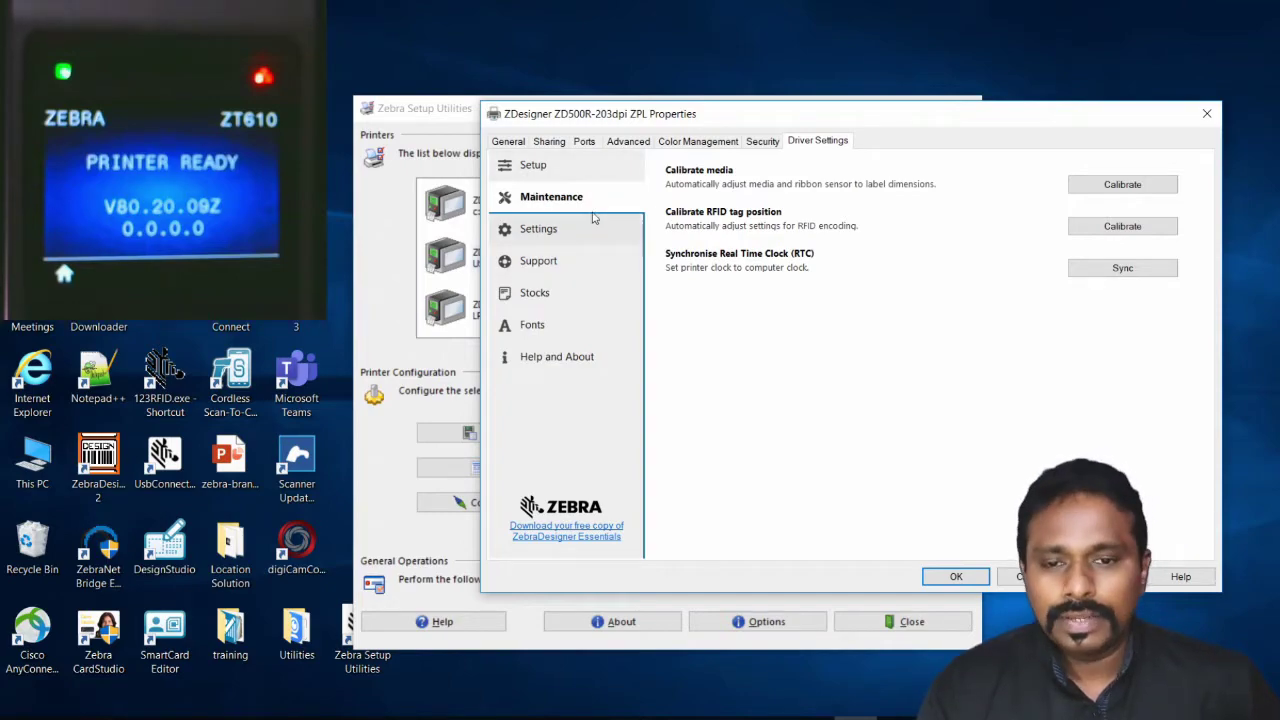
left_click(540, 236)
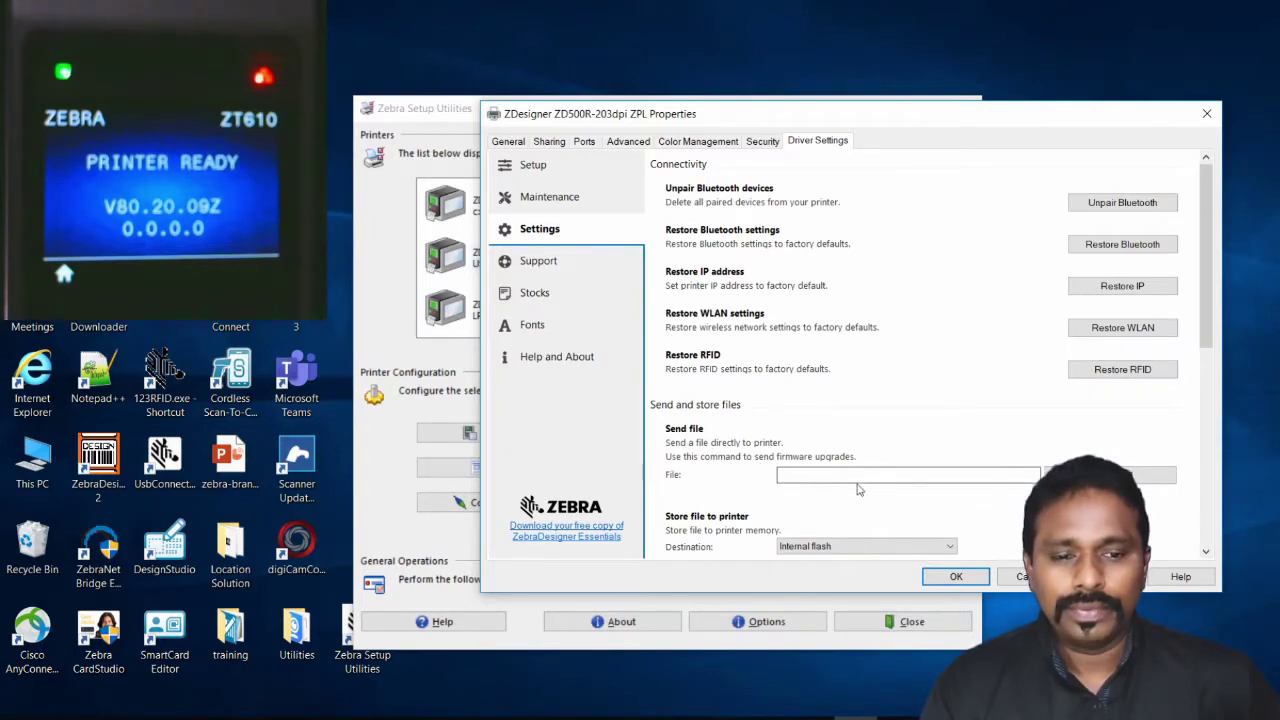
left_click(1110, 474)
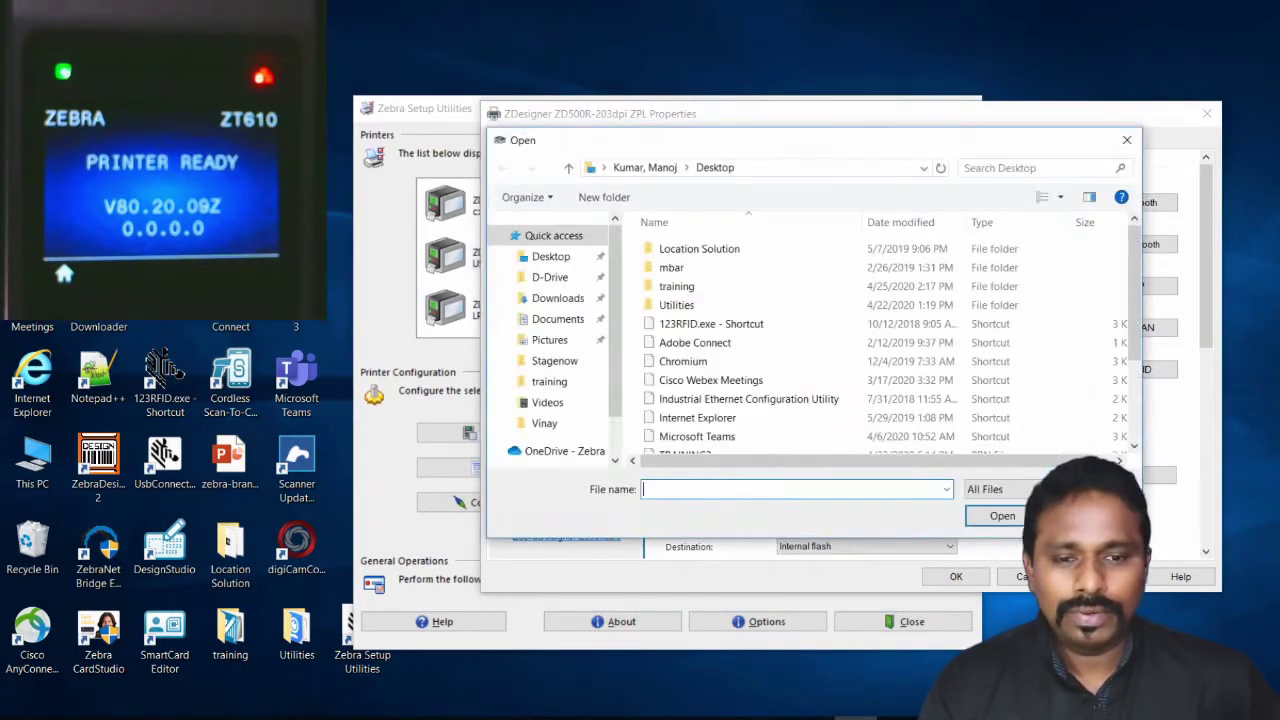
key("Escape")
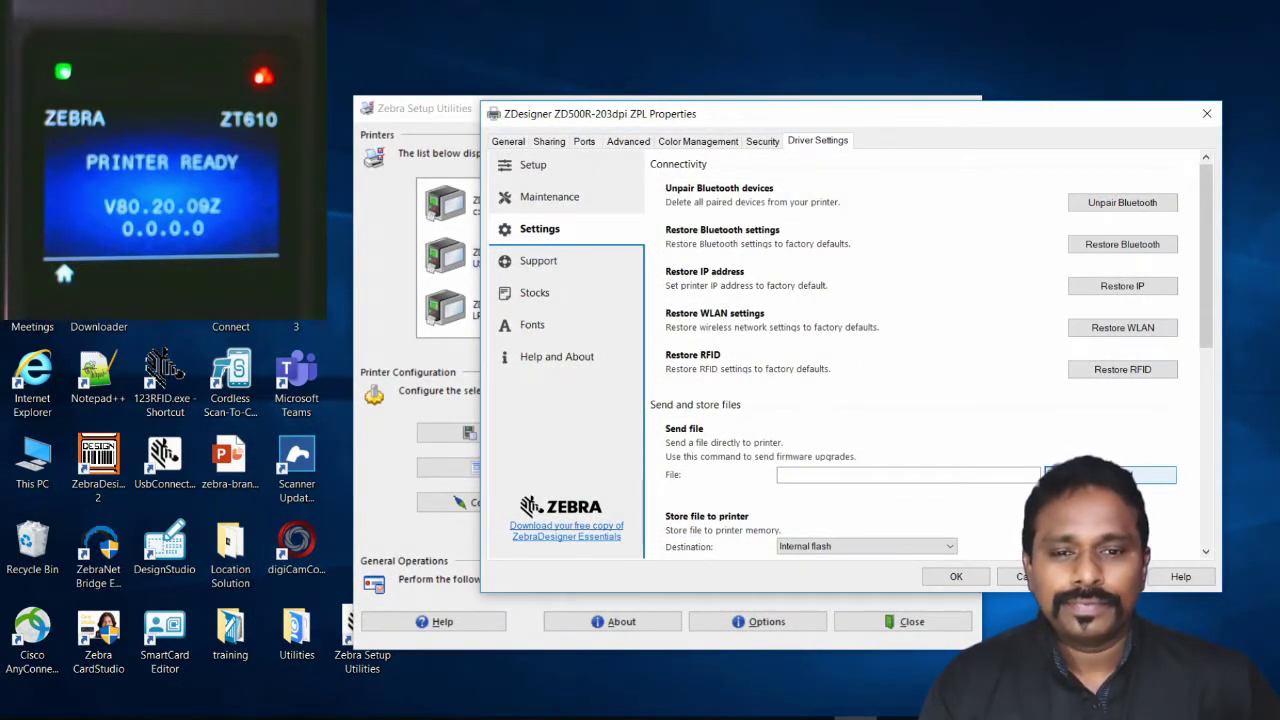
left_click(956, 577)
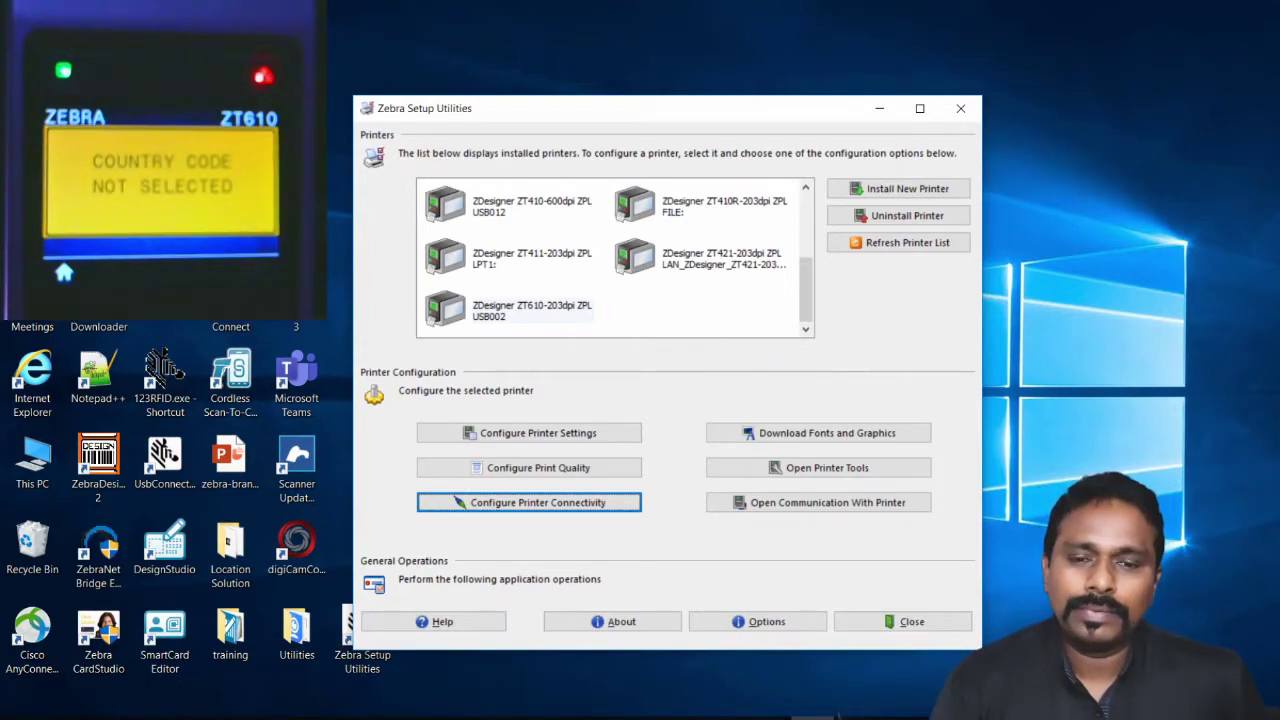
Step: Select the ZDesigner ZT610-203dpi ZPL on USB002 in the printer list
left_click(486, 317)
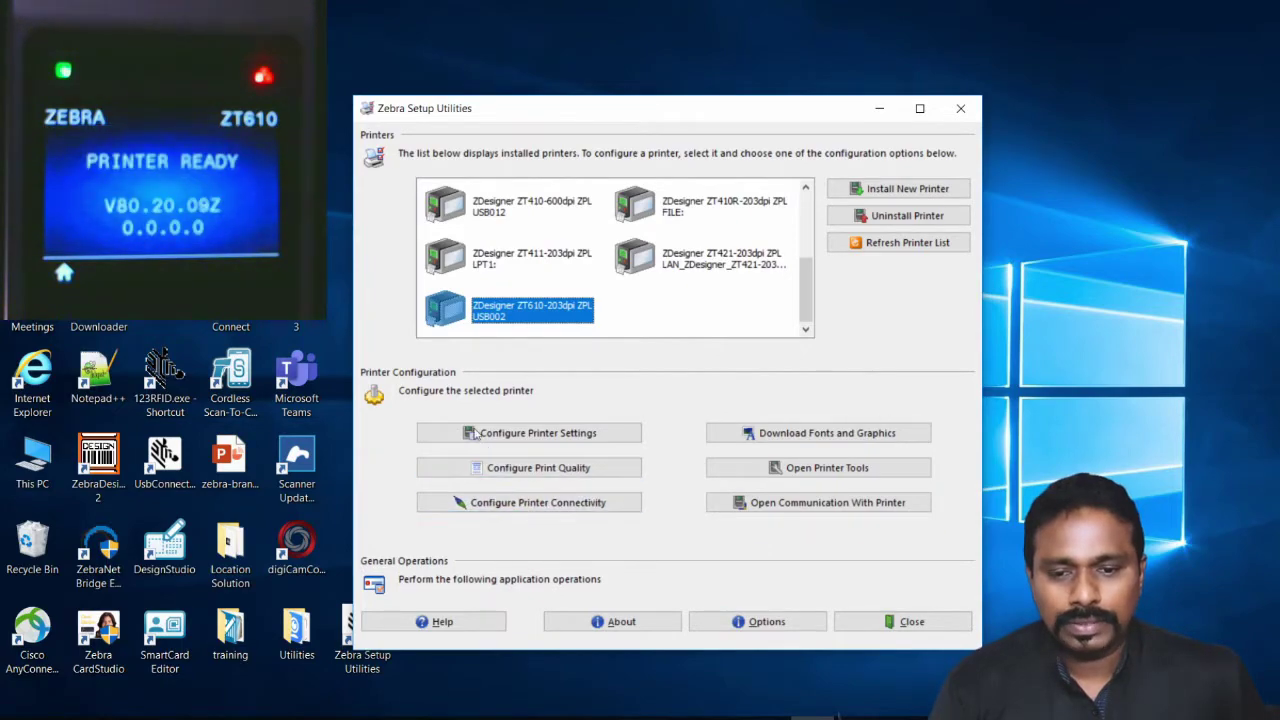
Step: Start the Connectivity Setup Wizard and choose Static IP for the wireless print server
left_click(535, 509)
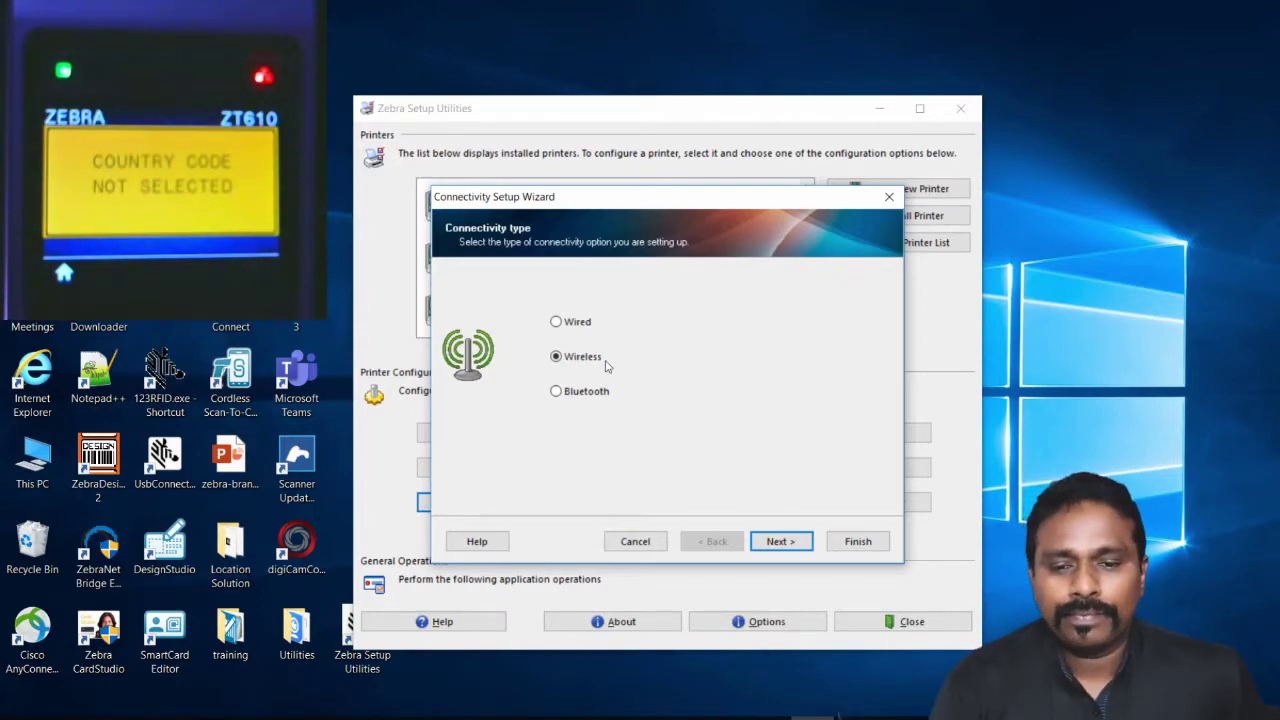
left_click(780, 541)
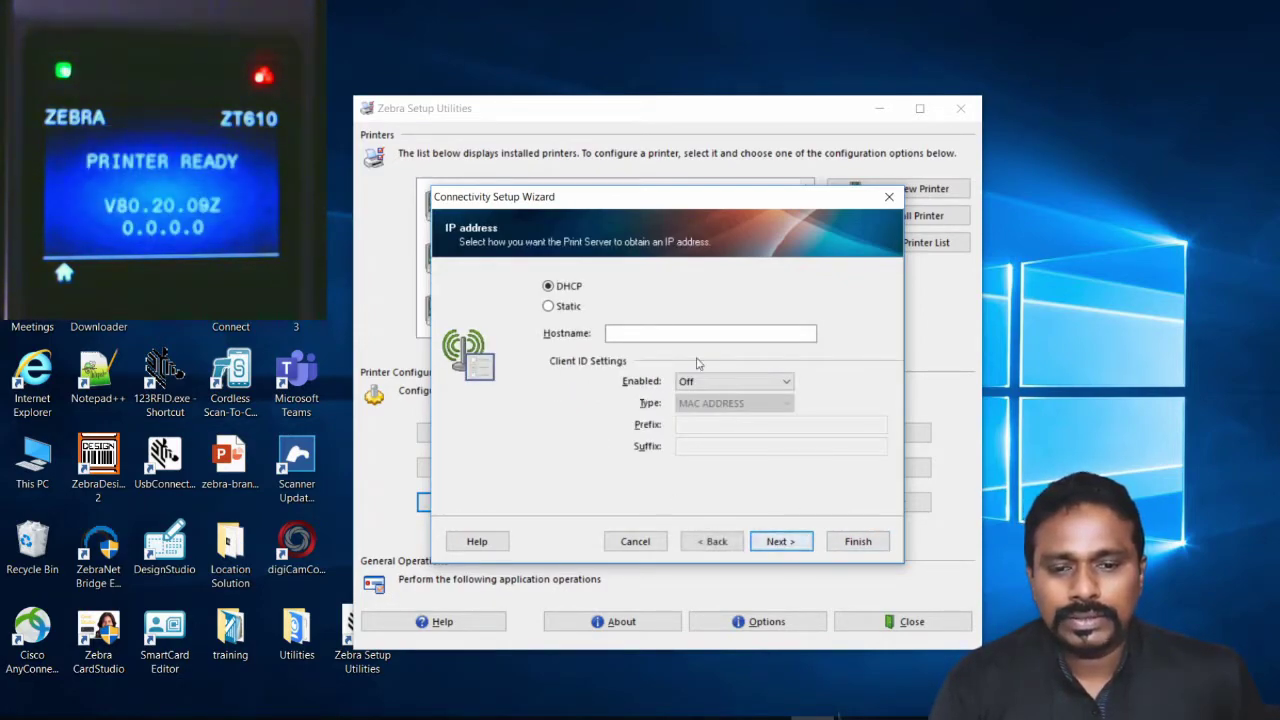
left_click(567, 308)
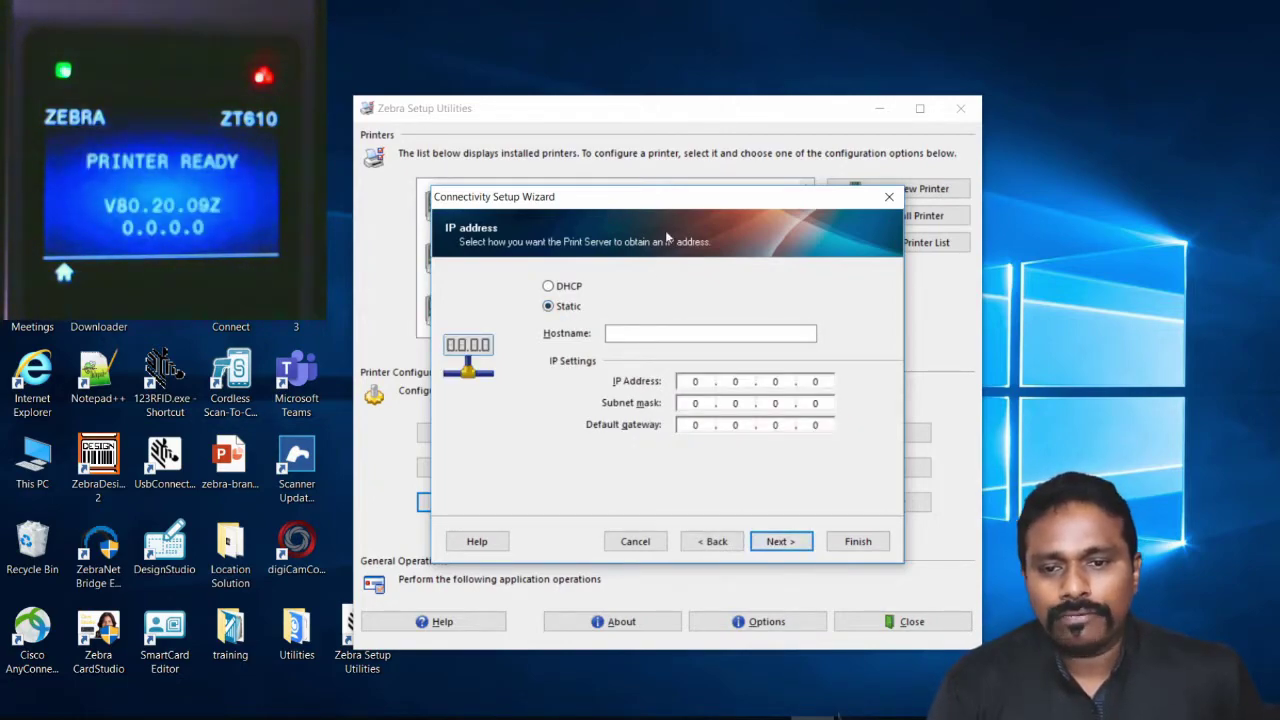
key("alt+Tab")
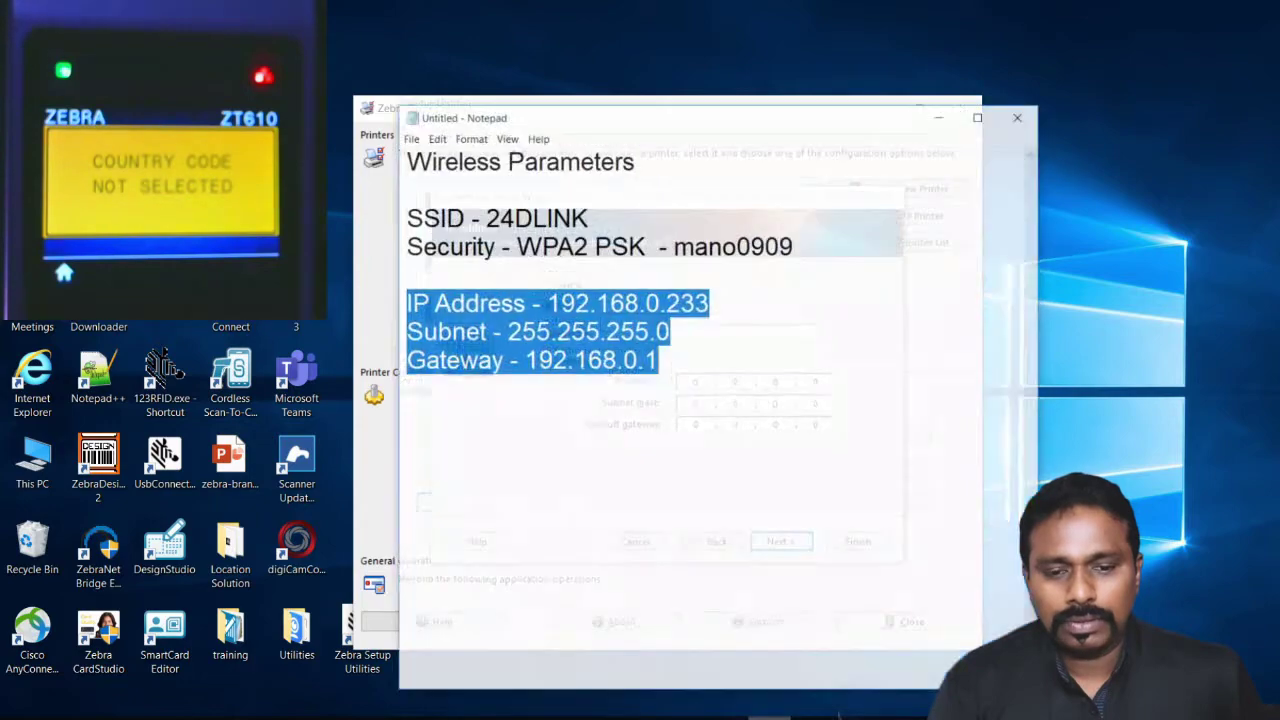
left_click(727, 381)
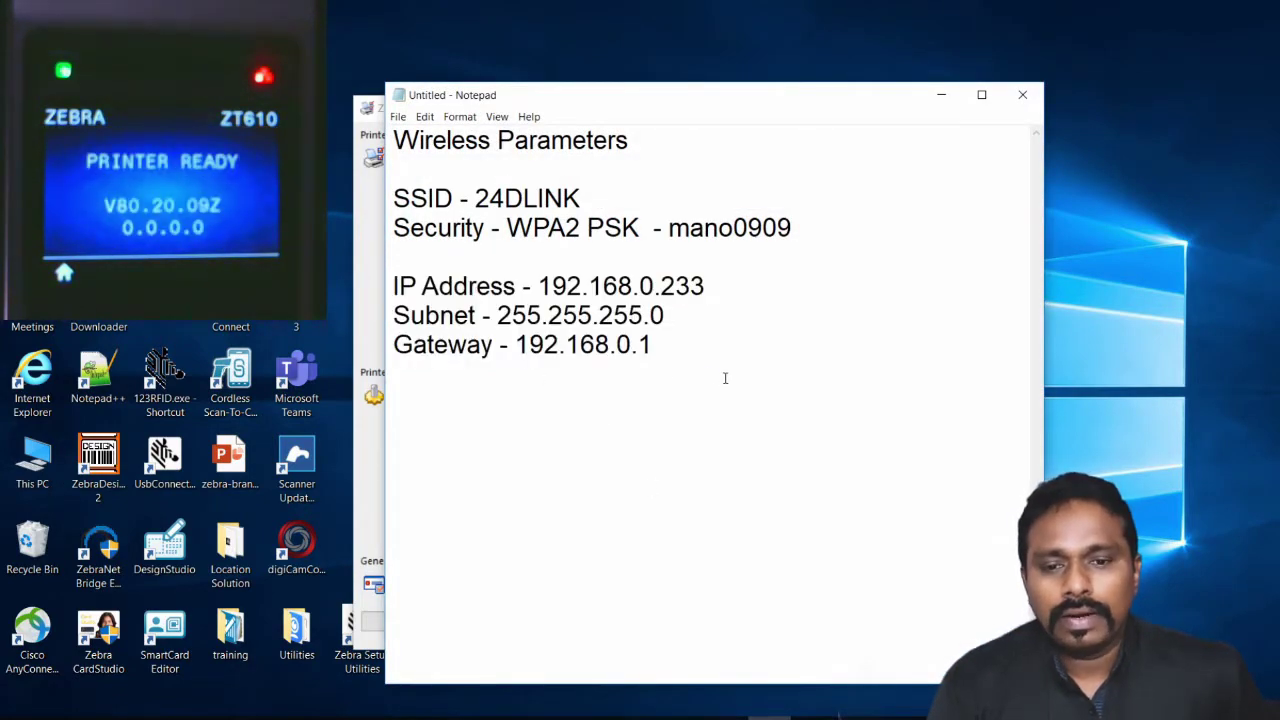
left_click_drag(393, 140, 791, 343)
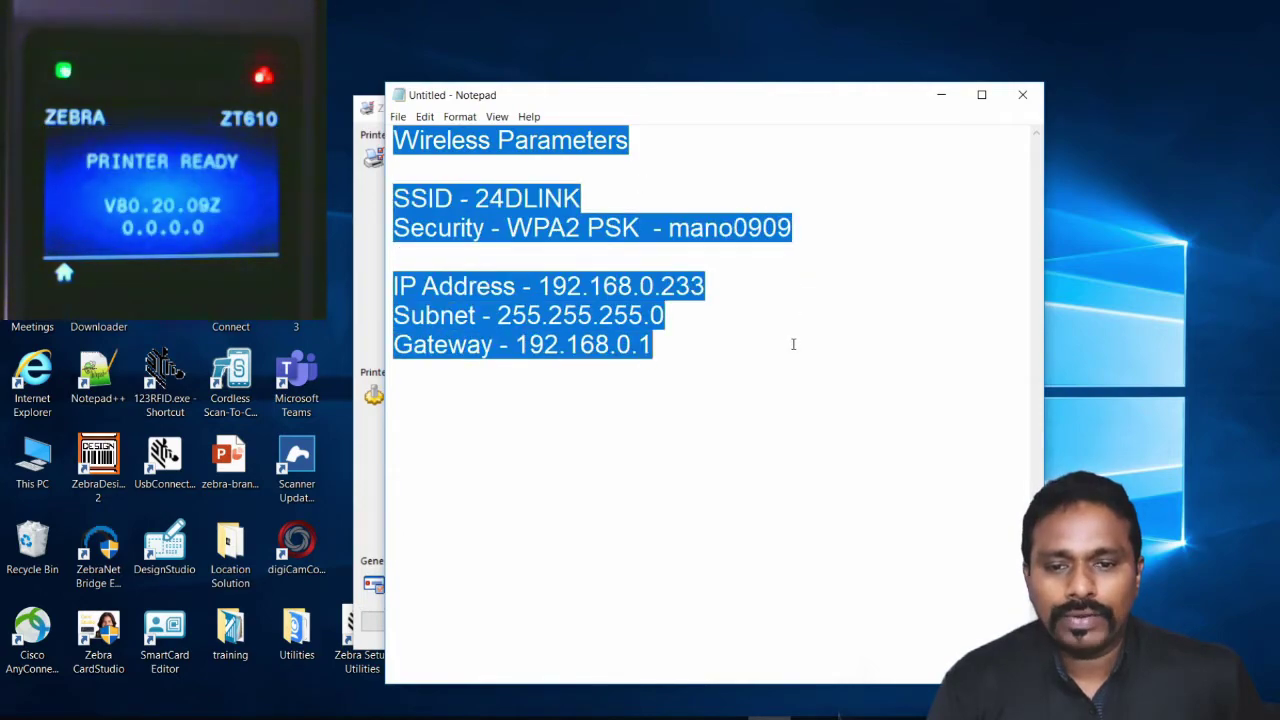
left_click(714, 423)
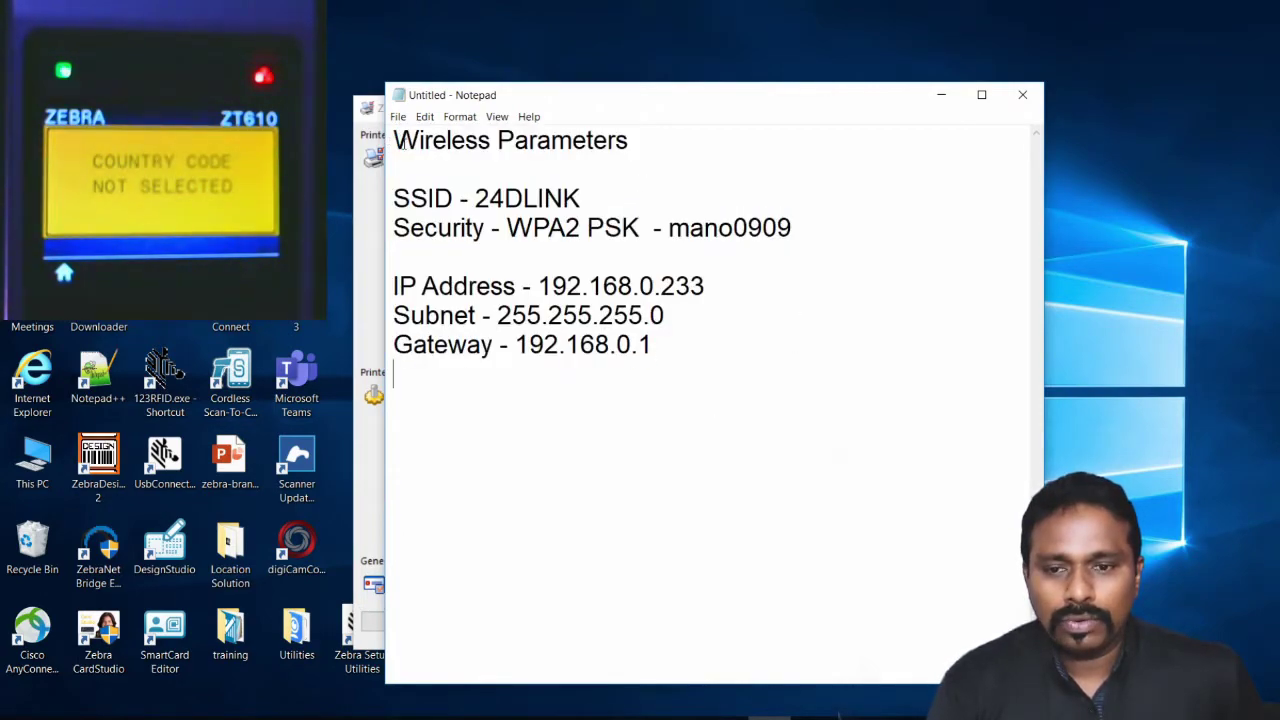
left_click_drag(581, 198, 393, 198)
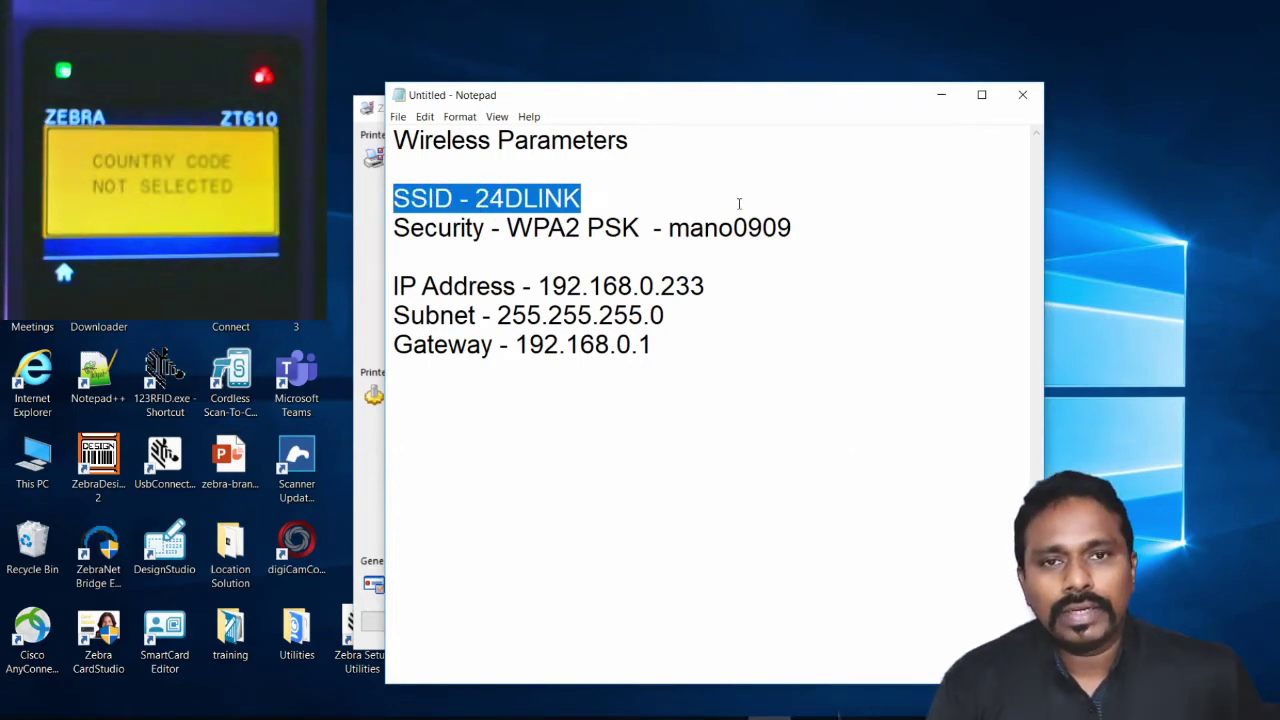
left_click(750, 310)
left_click_drag(593, 191, 475, 198)
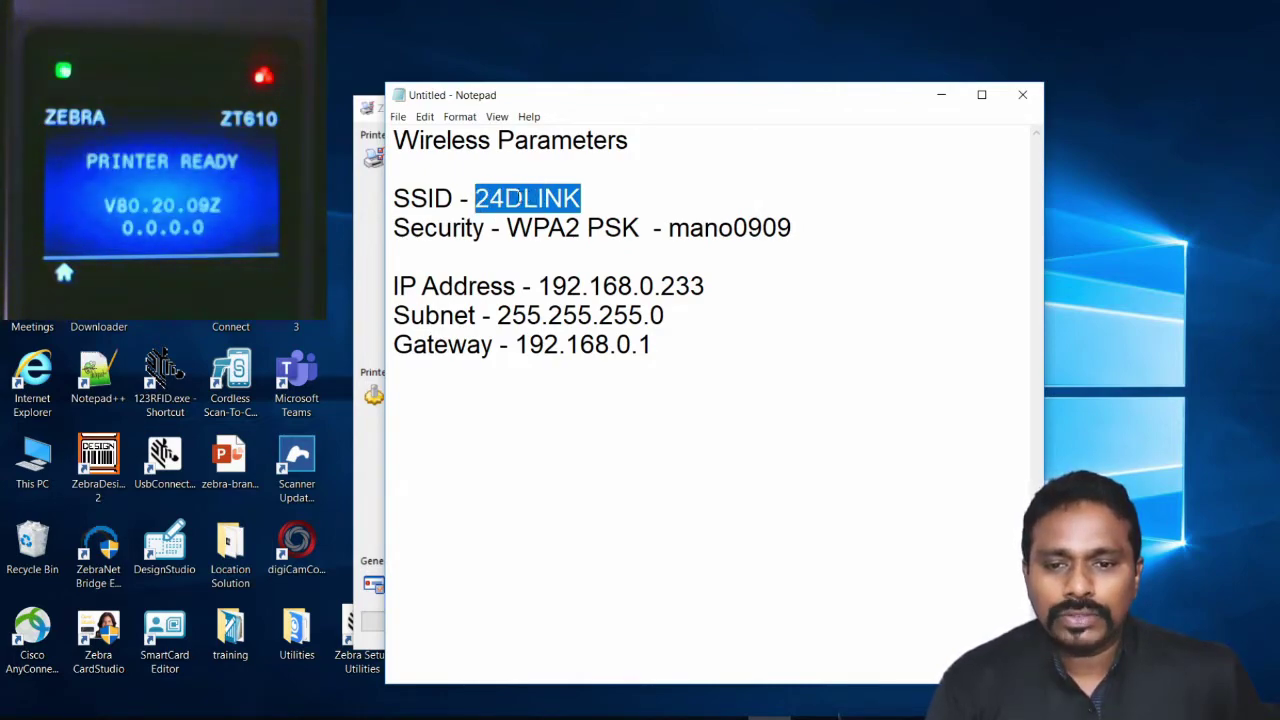
left_click(523, 198)
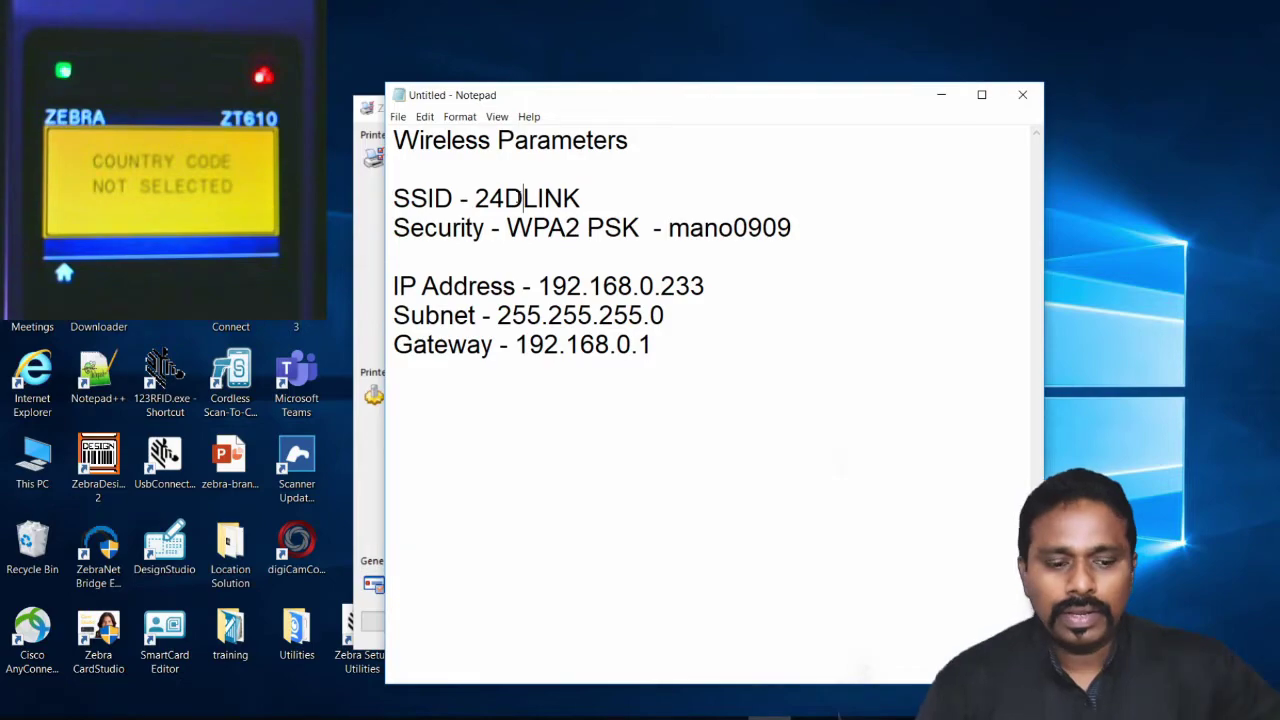
key("BackSpace")
type("d")
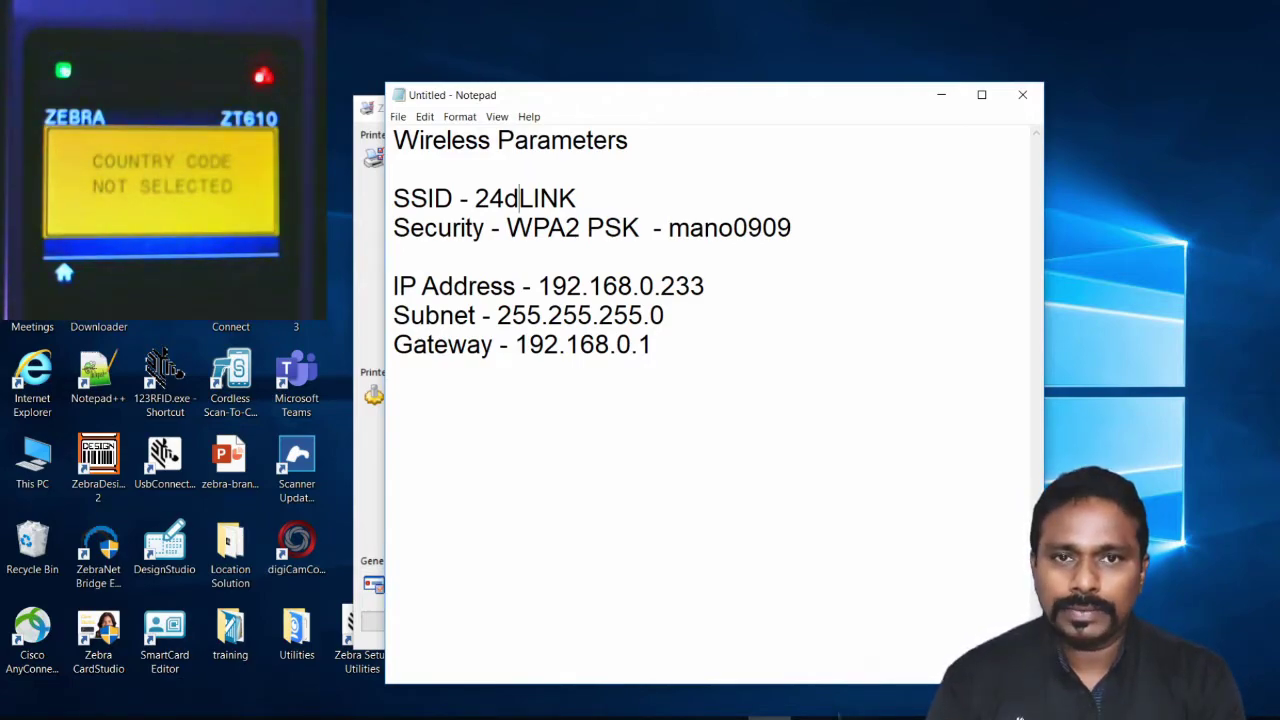
key("BackSpace")
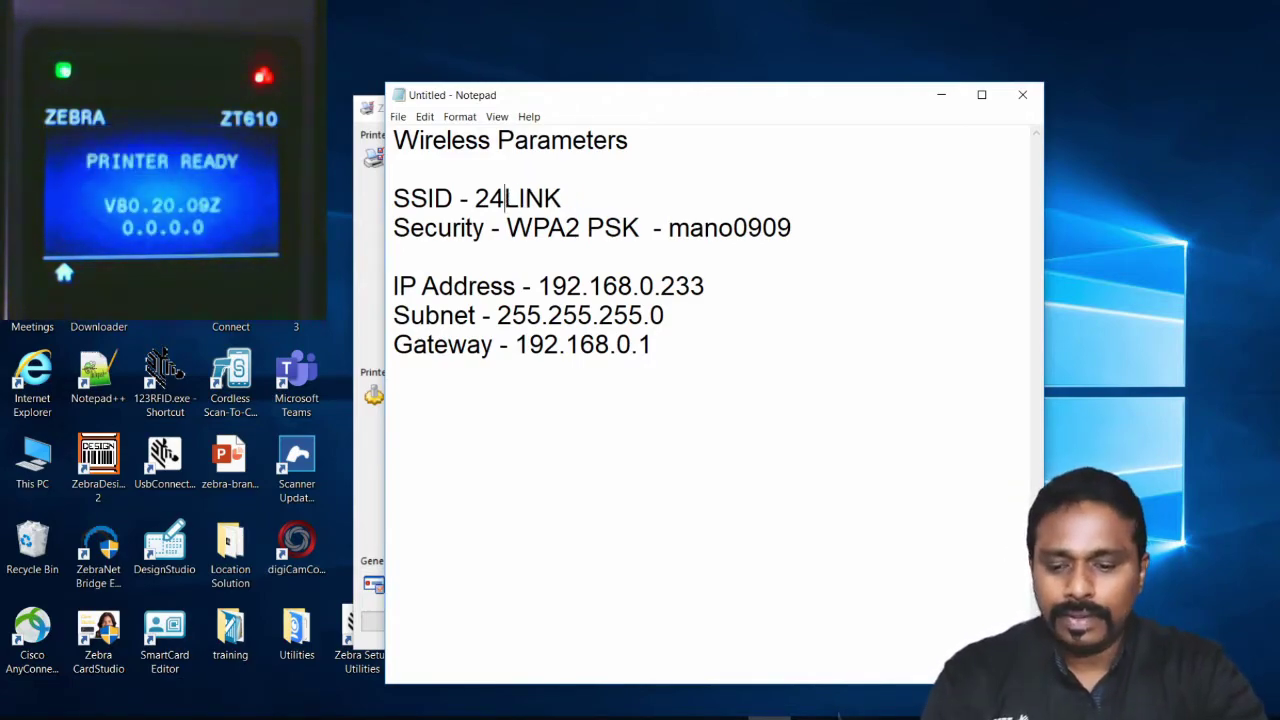
type("D")
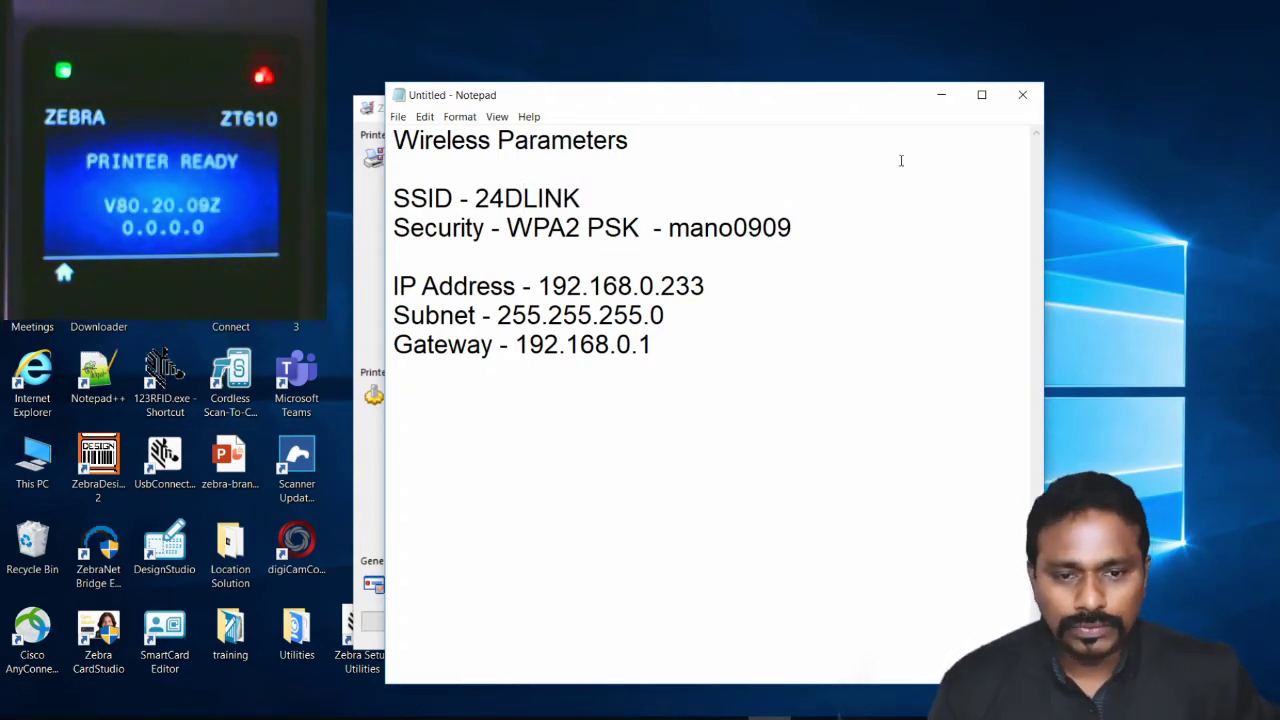
Step: Return to the wizard's IP address page and enter ZT610 as the hostname
left_click(941, 96)
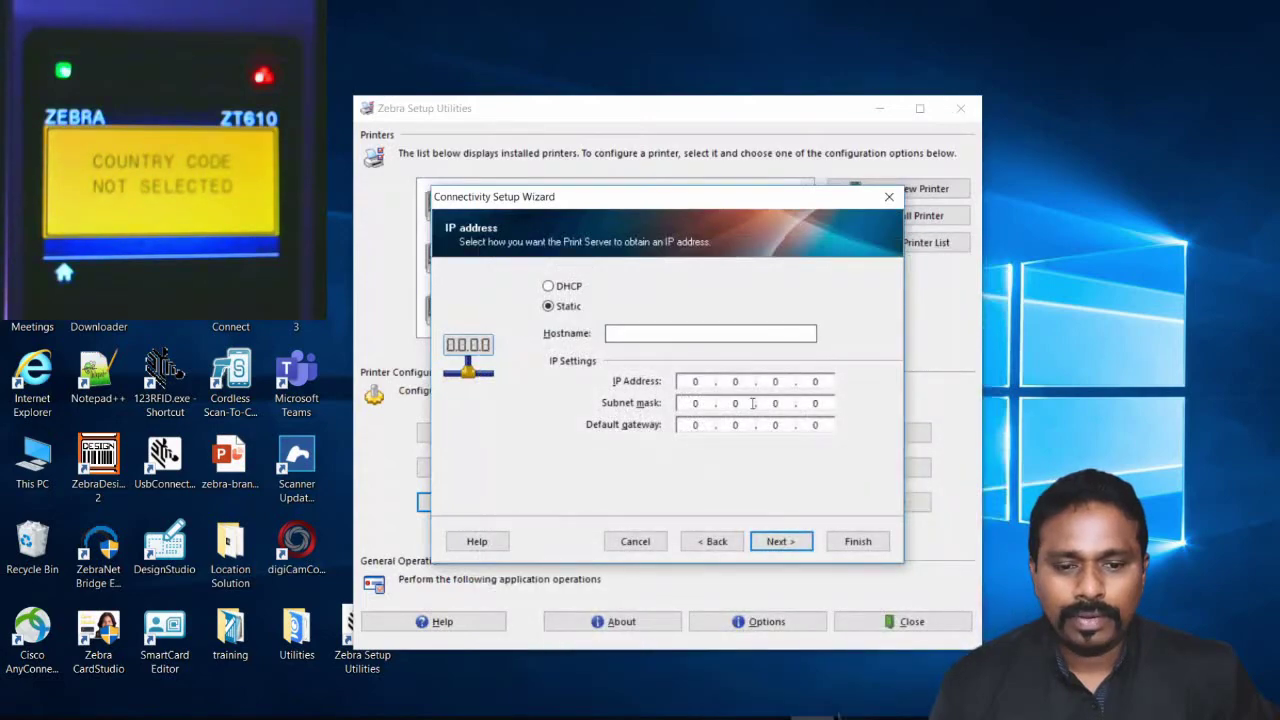
left_click(611, 333)
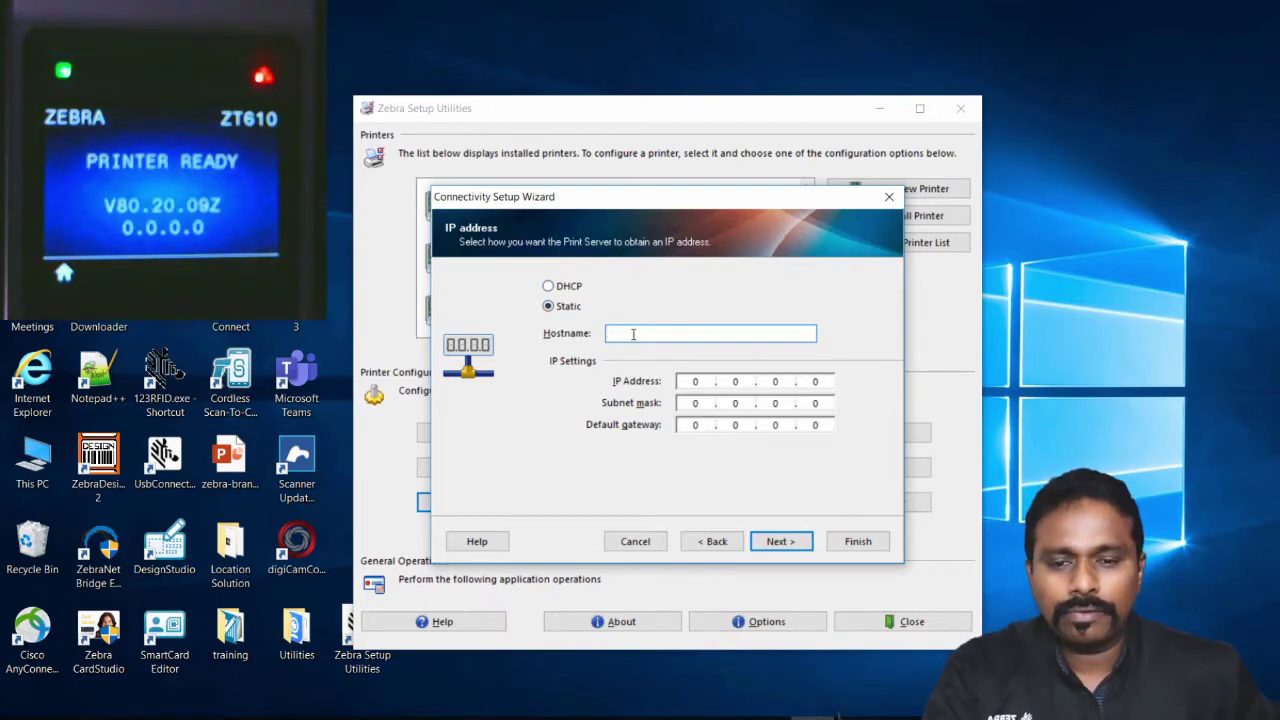
type("ZT6")
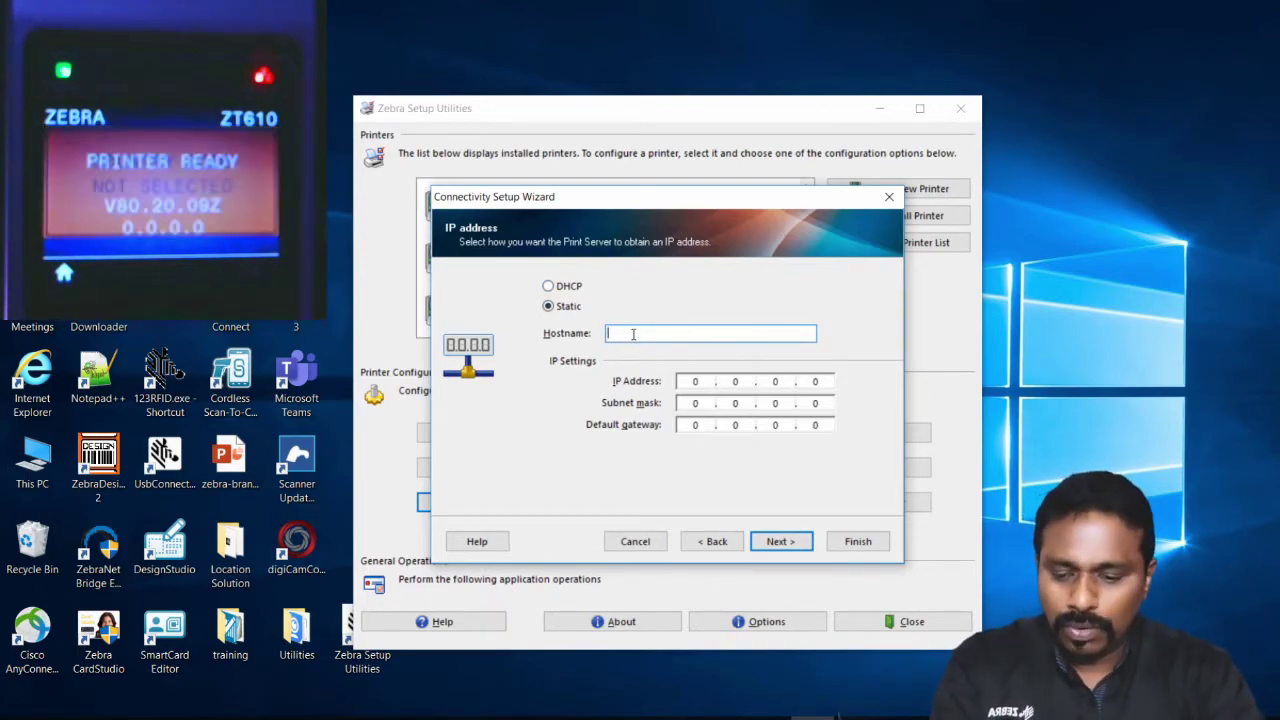
type("10")
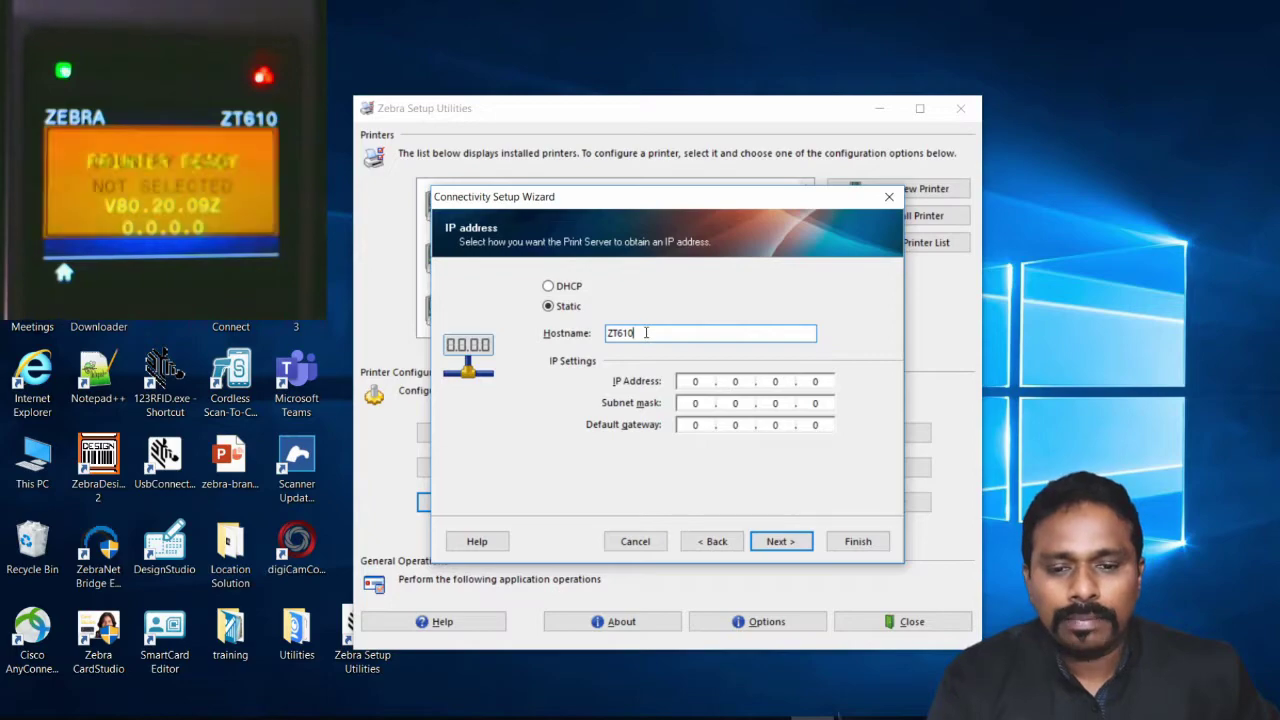
left_click_drag(646, 334, 607, 337)
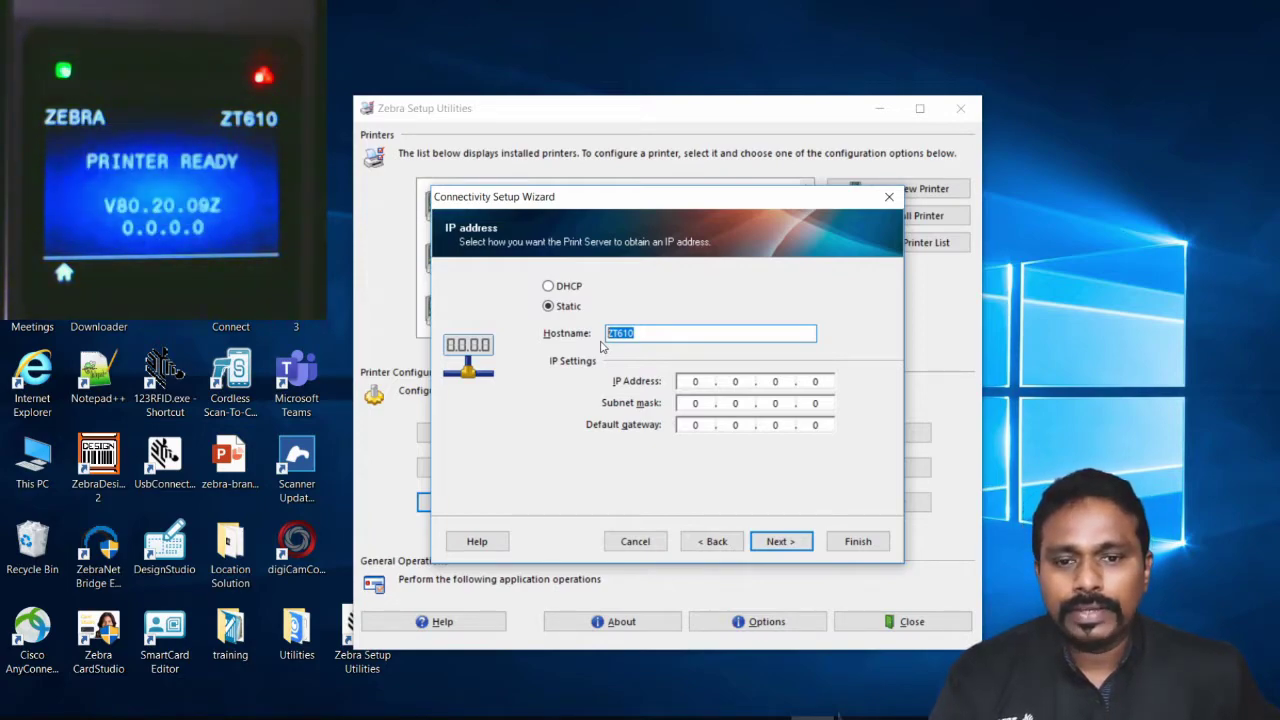
left_click(659, 332)
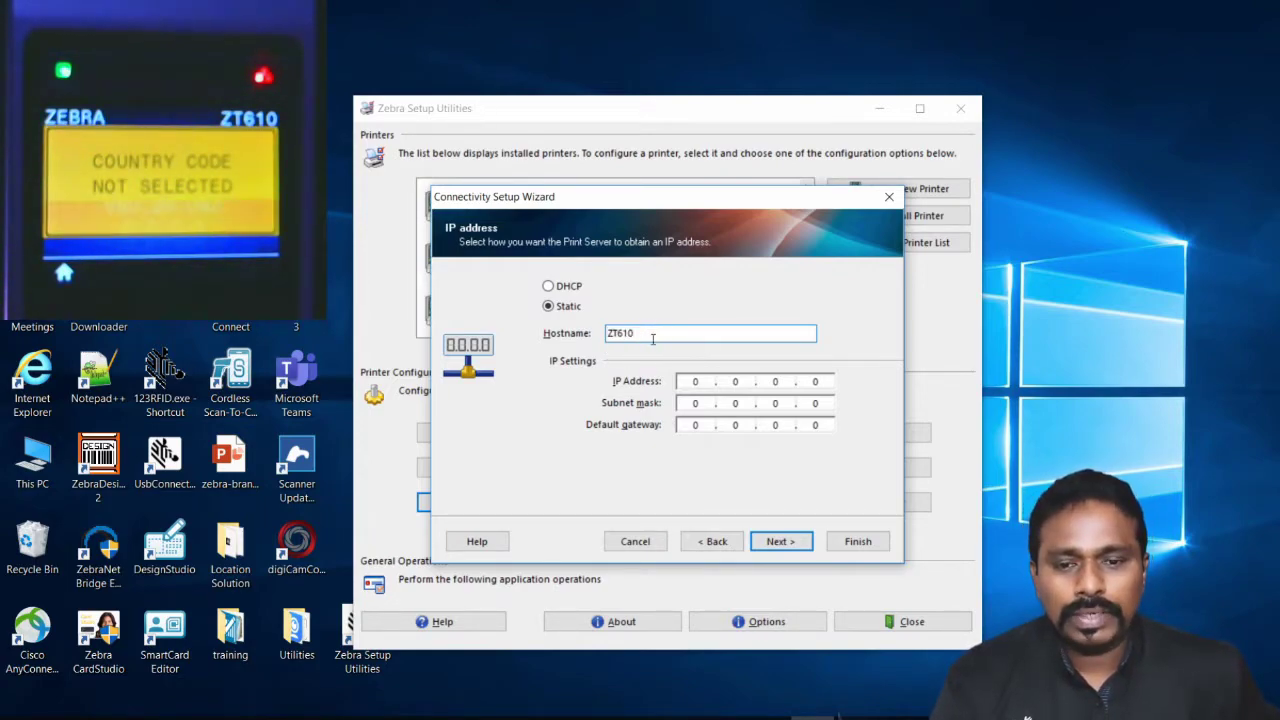
Step: Enter static IP 192.168.0.233 and subnet mask 255.255.255.0
left_click(703, 381)
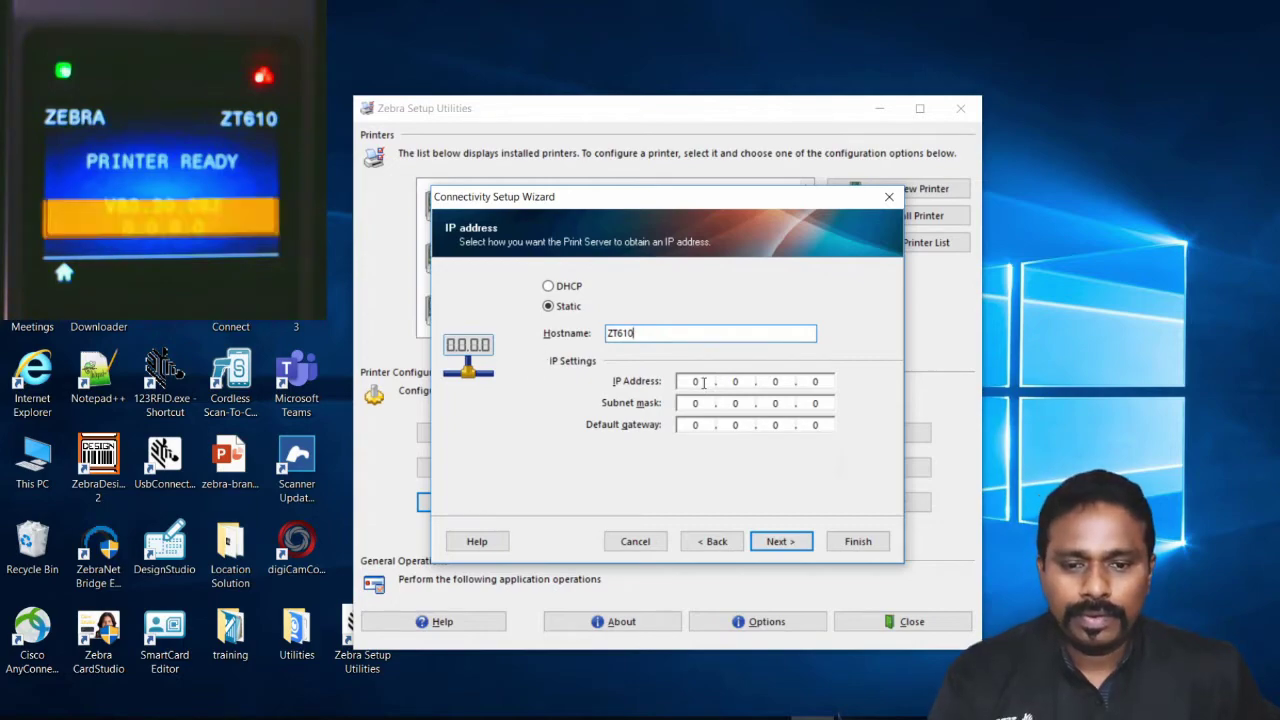
type("192.16")
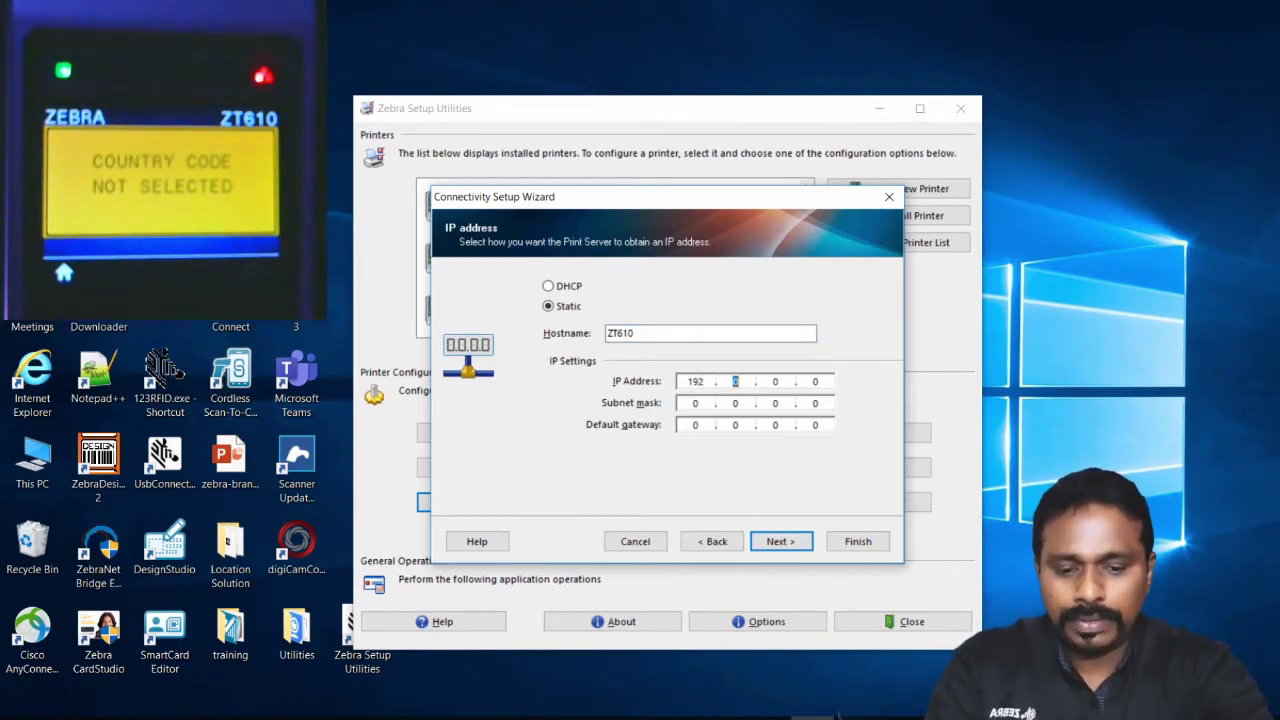
type("8.0.22")
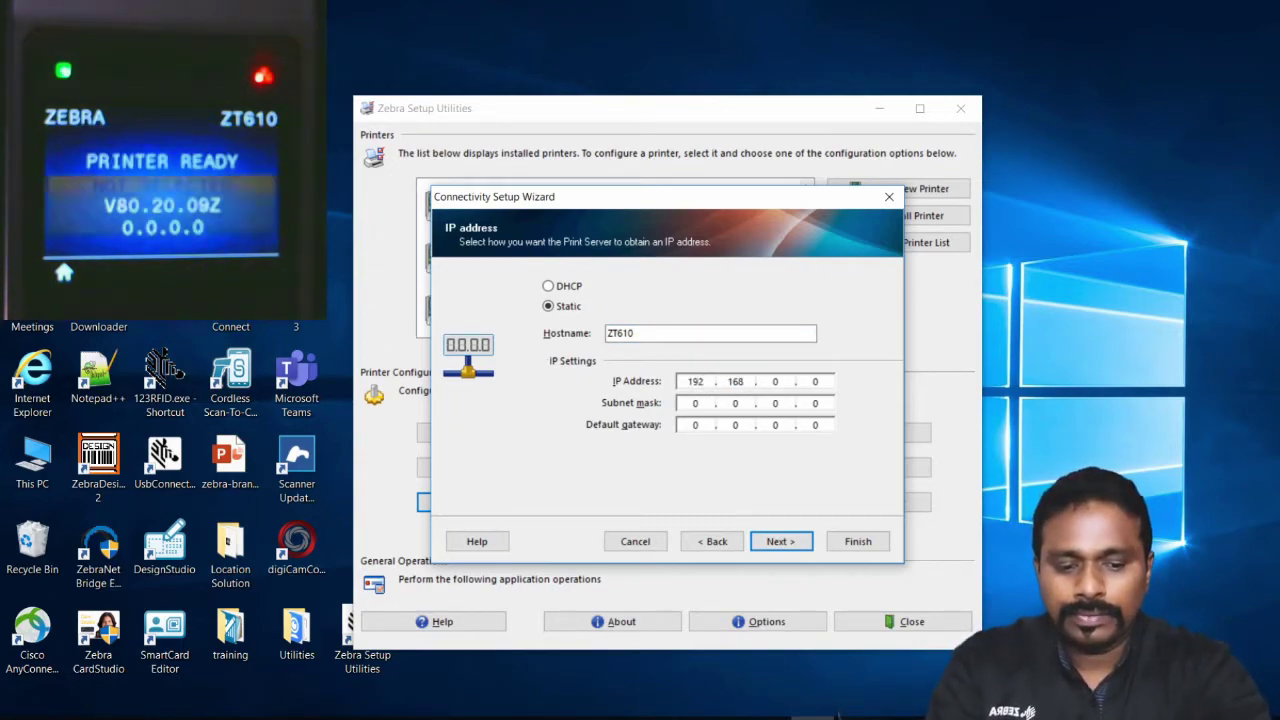
key("BackSpace")
type("3")
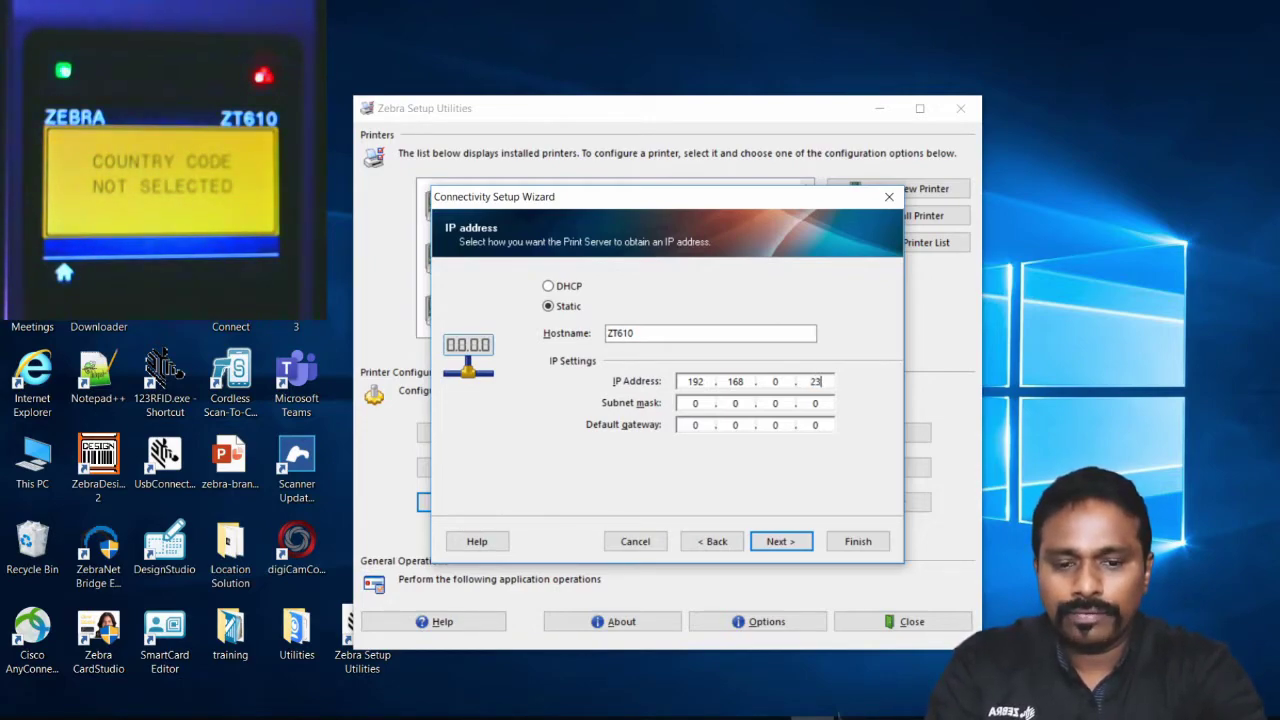
type("3")
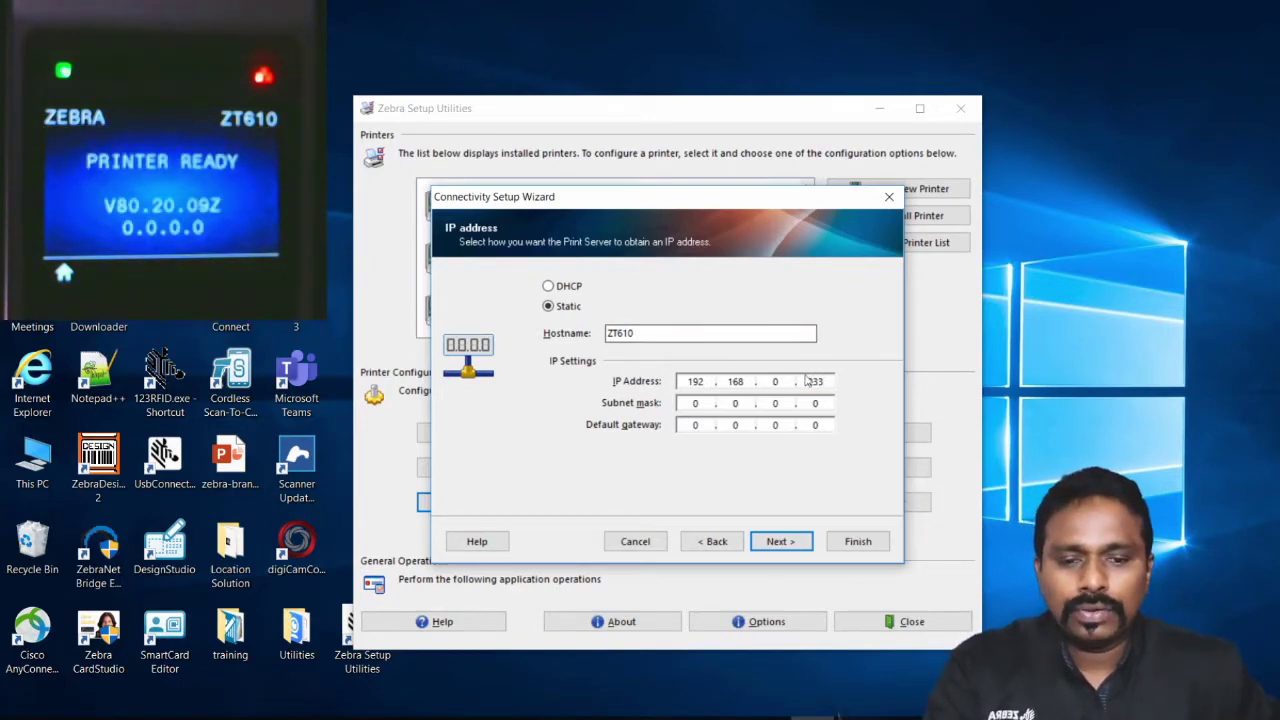
left_click(706, 404)
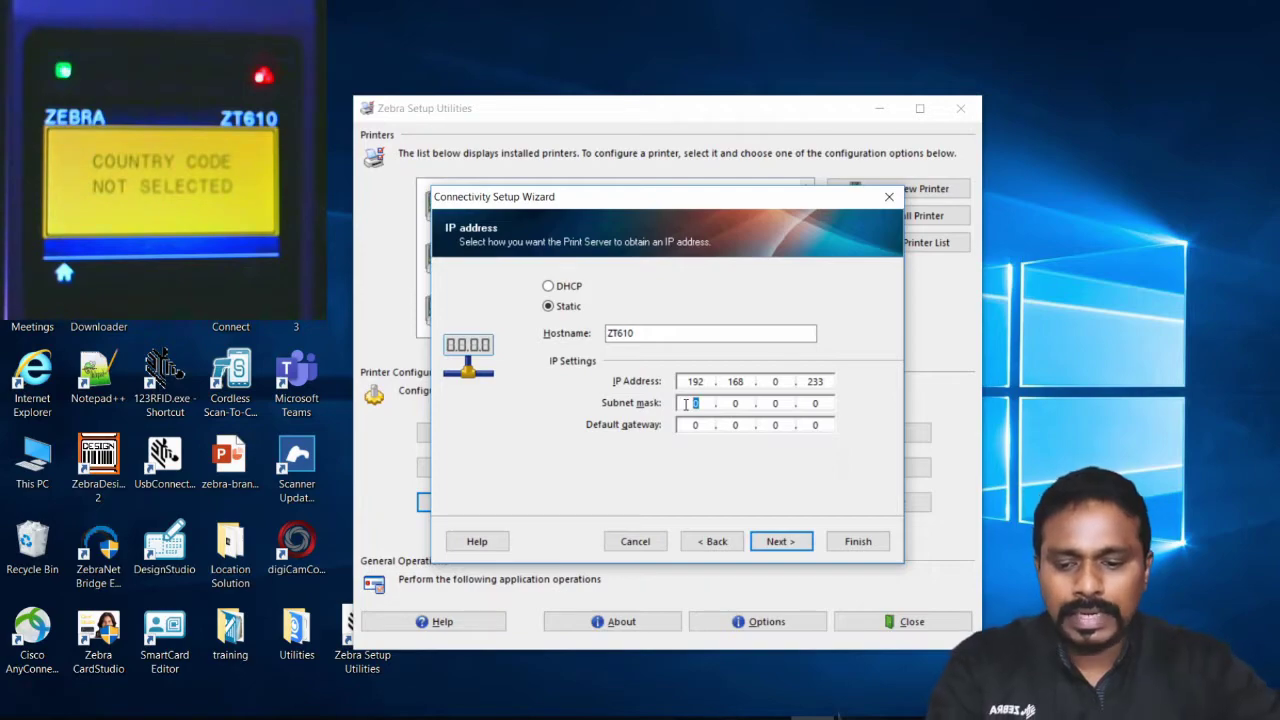
type("255.255.255")
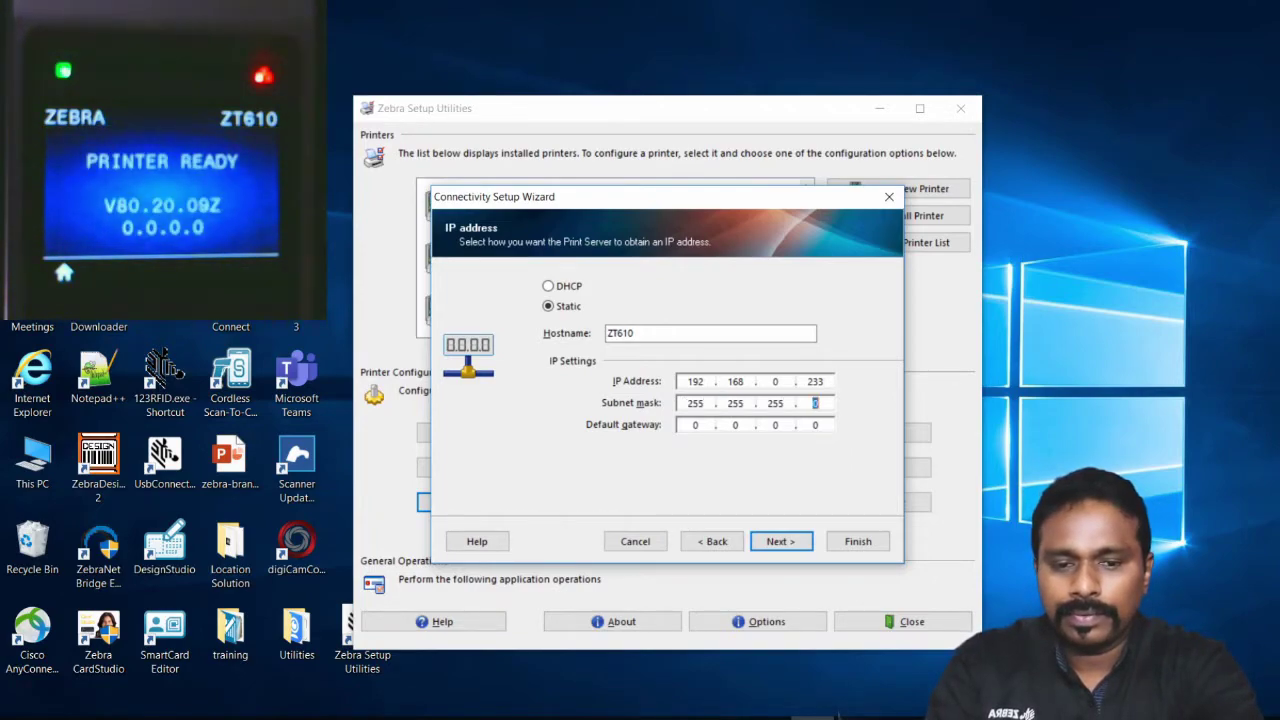
Step: Set the default gateway to 192.168.0.1, fixing the mistyped entry
left_click(708, 424)
type("19")
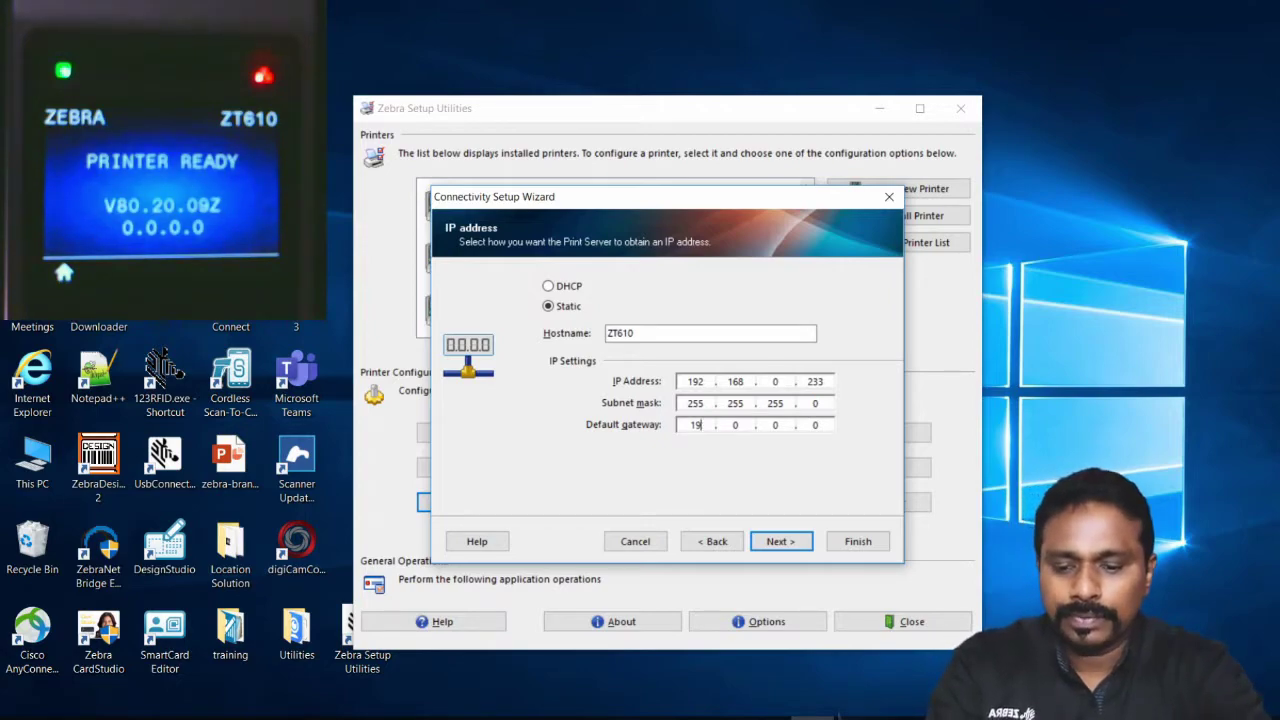
type("16")
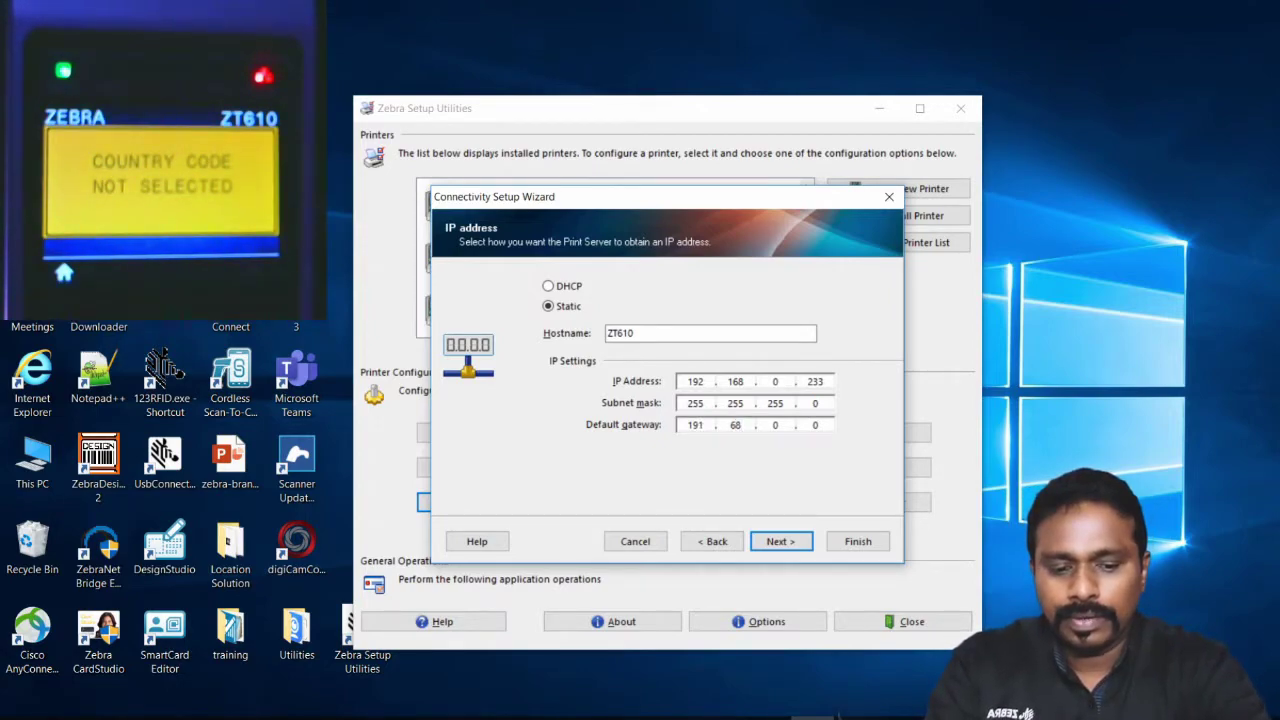
type("88")
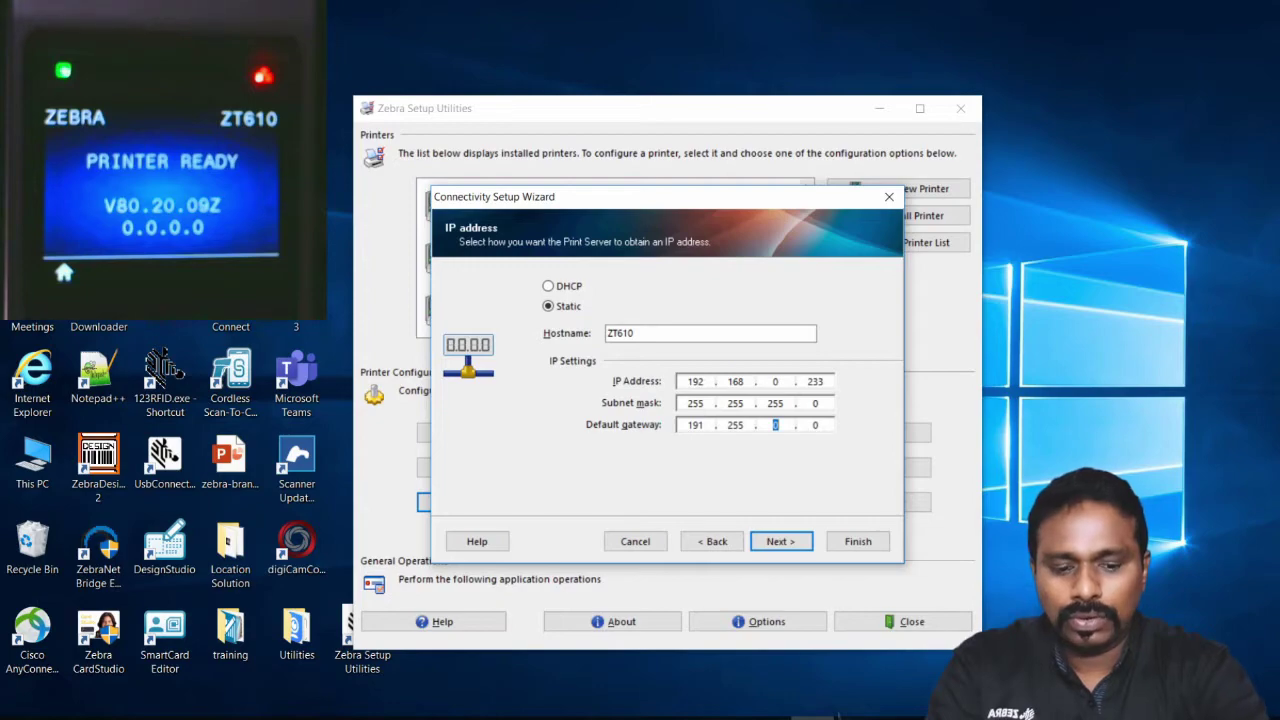
type("0.1")
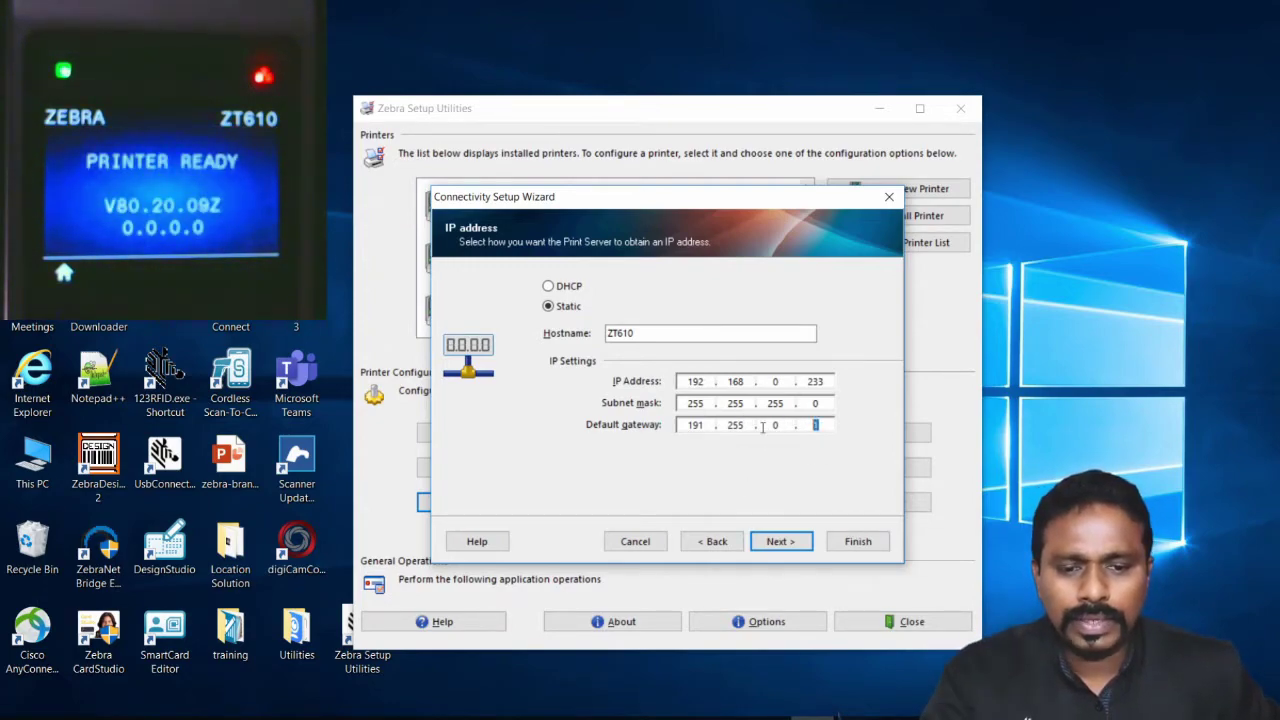
left_click_drag(712, 425, 688, 425)
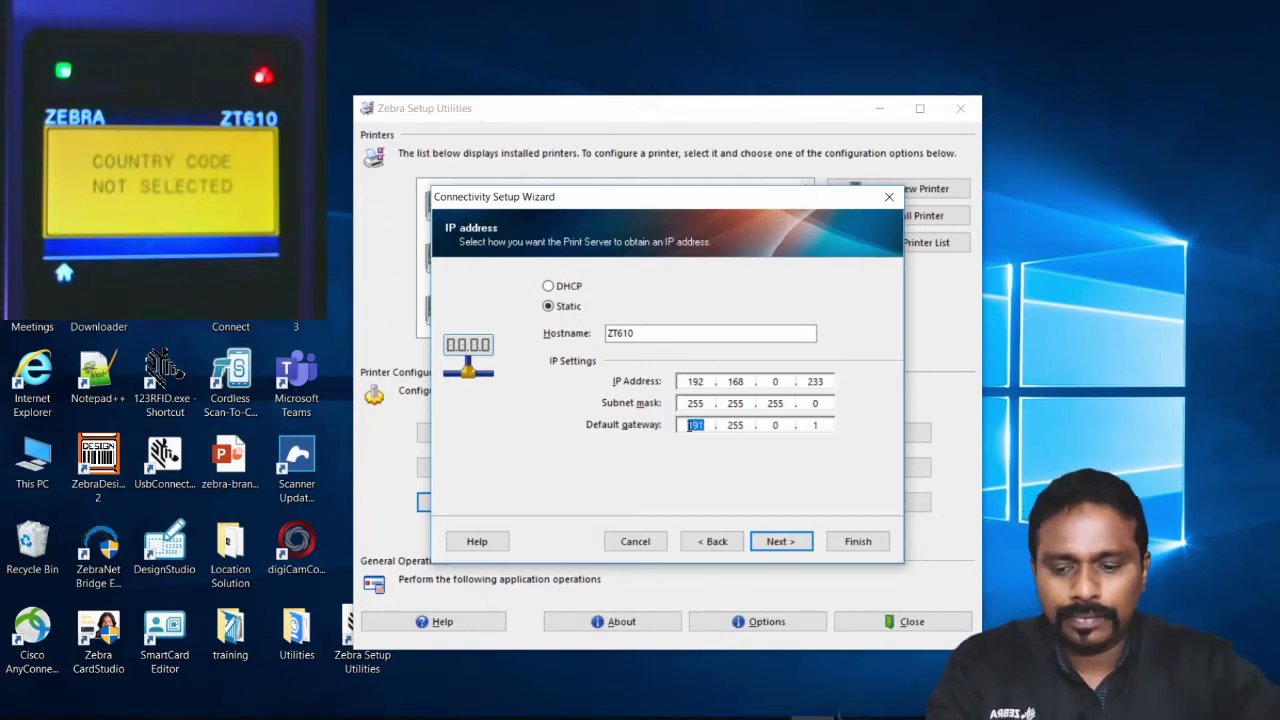
type("192.168.")
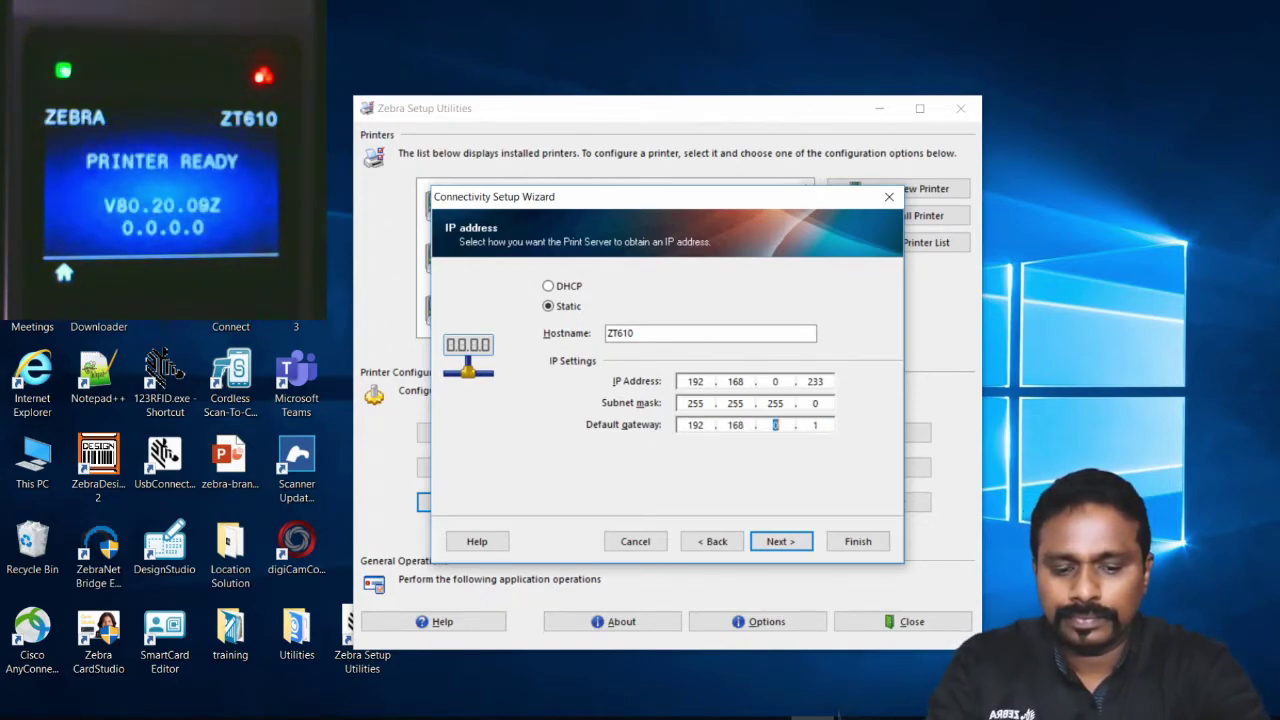
type("0.0")
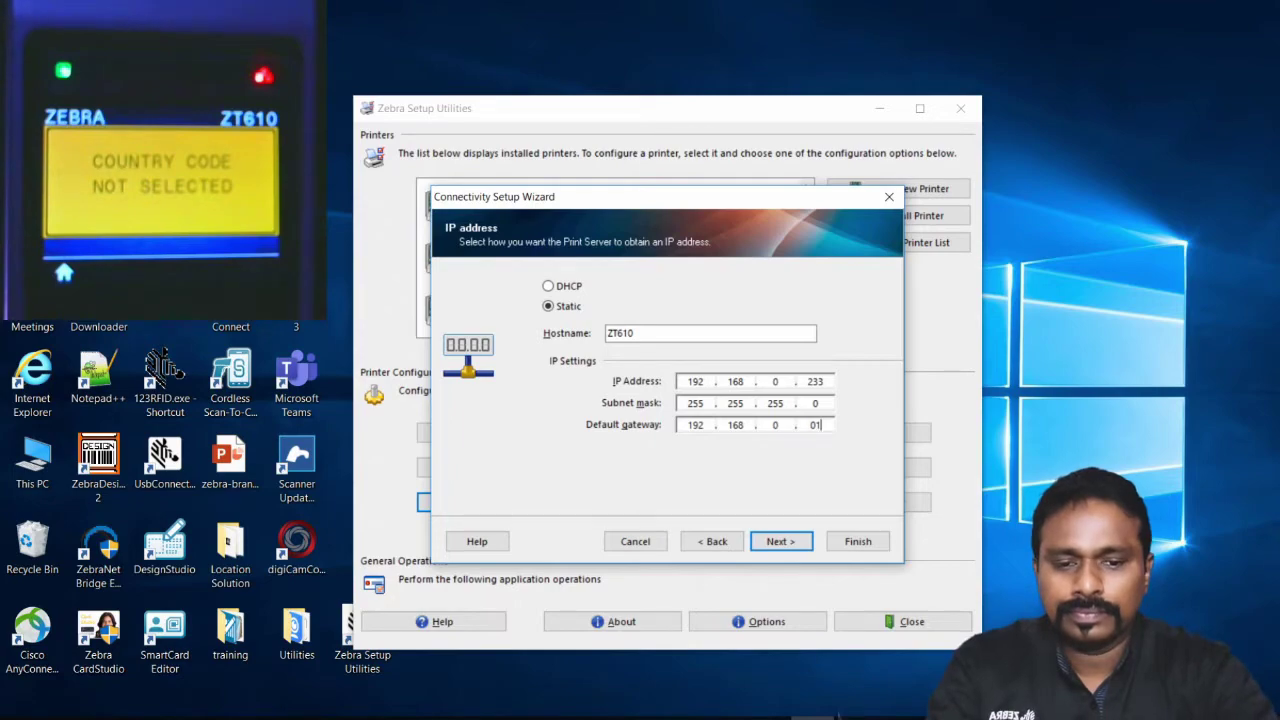
key("BackSpace")
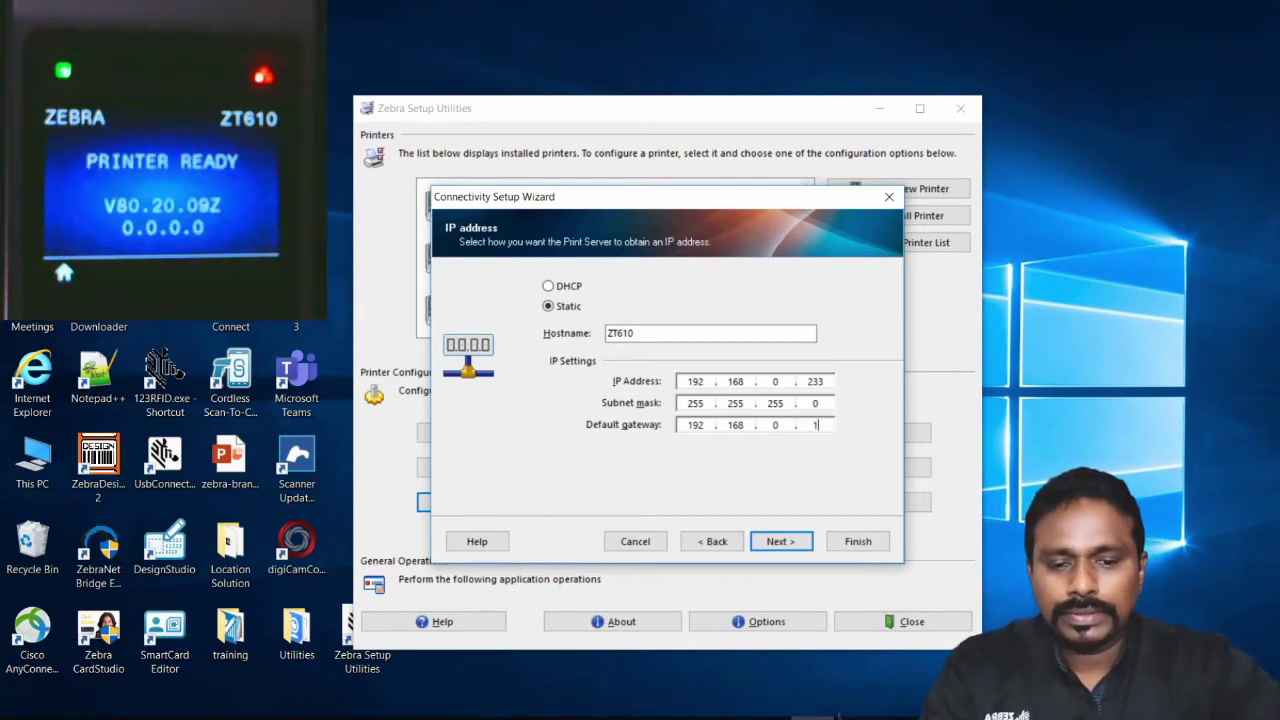
type("1")
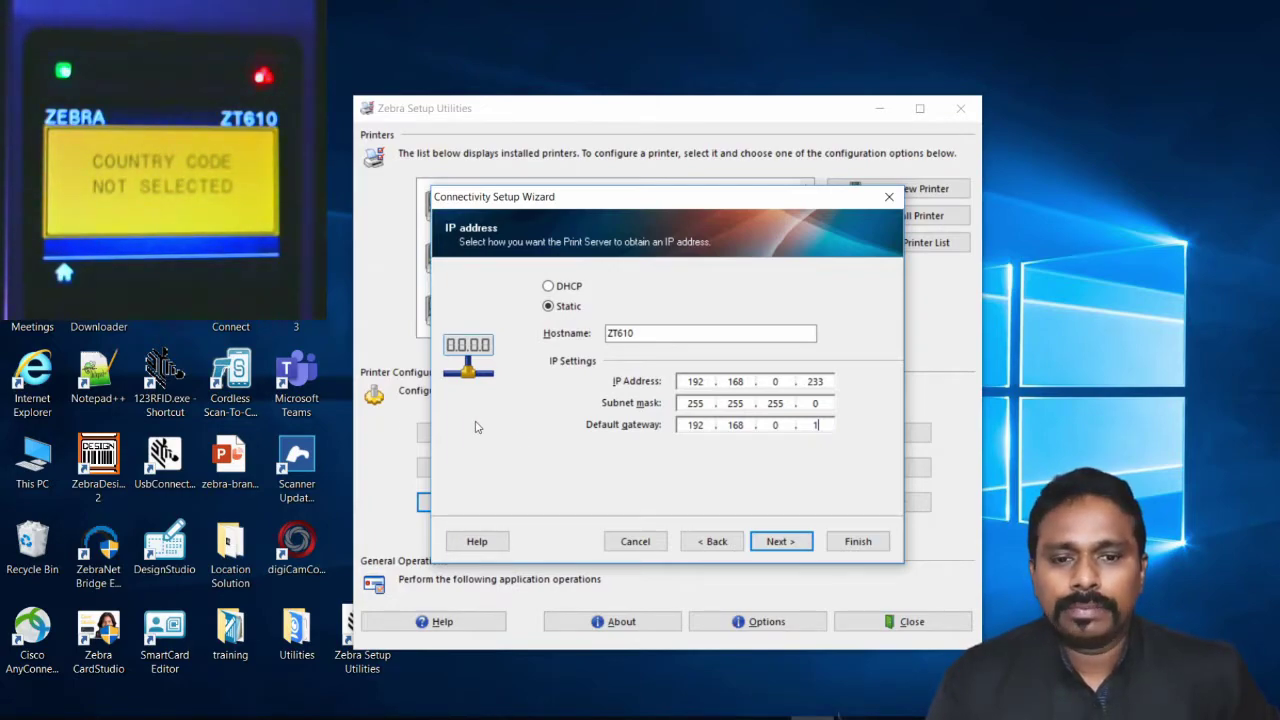
Step: Choose the 802.11 b/g/n (2.4 GHz) band on the radio page and continue
left_click(785, 541)
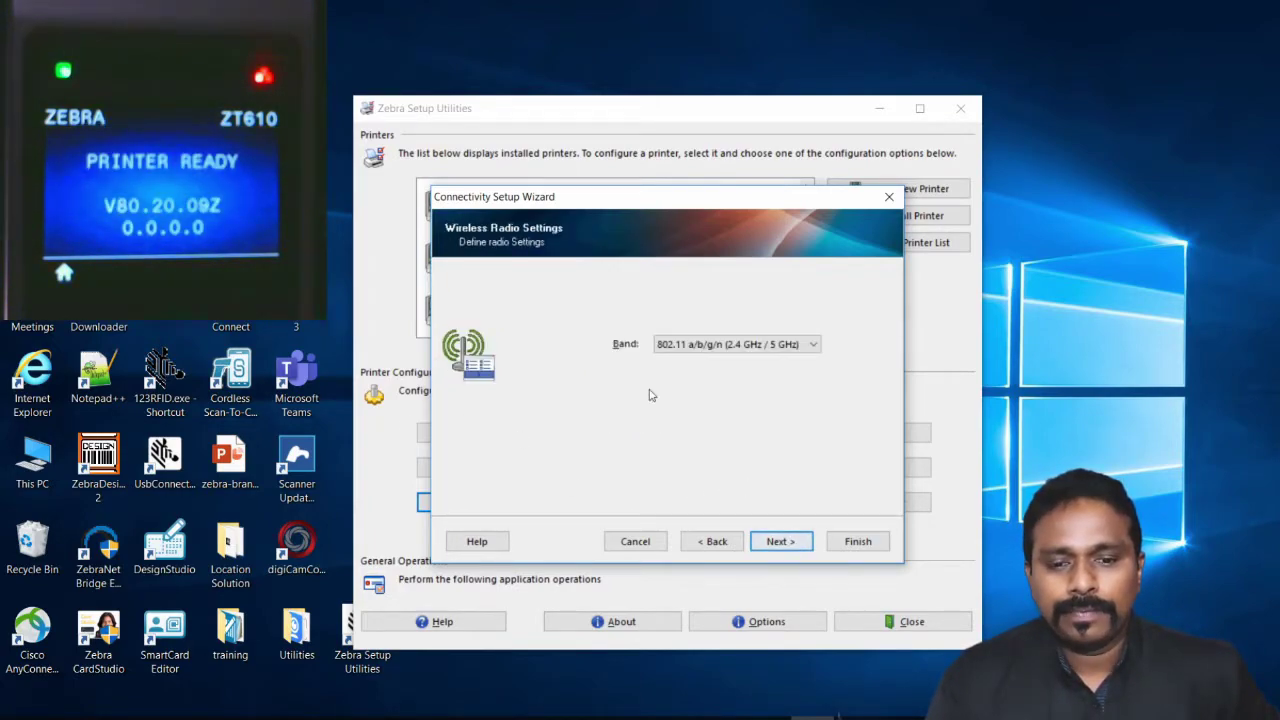
left_click(698, 346)
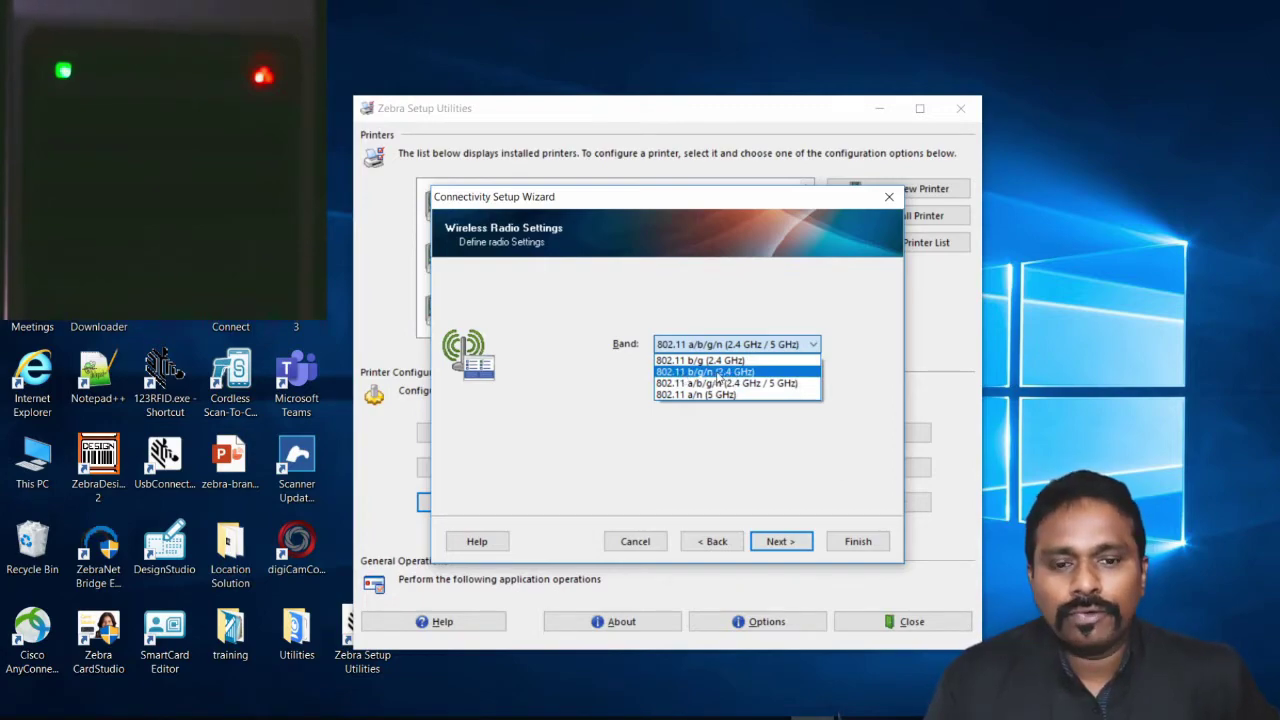
left_click(718, 372)
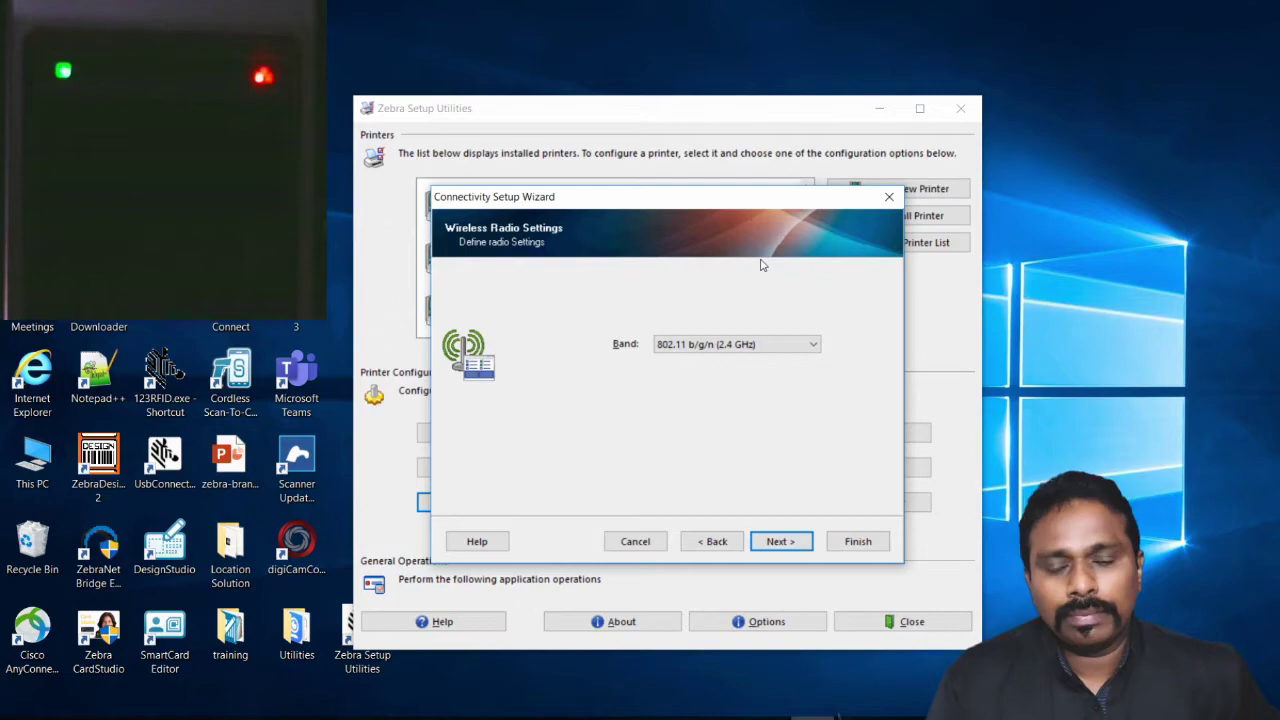
left_click(780, 541)
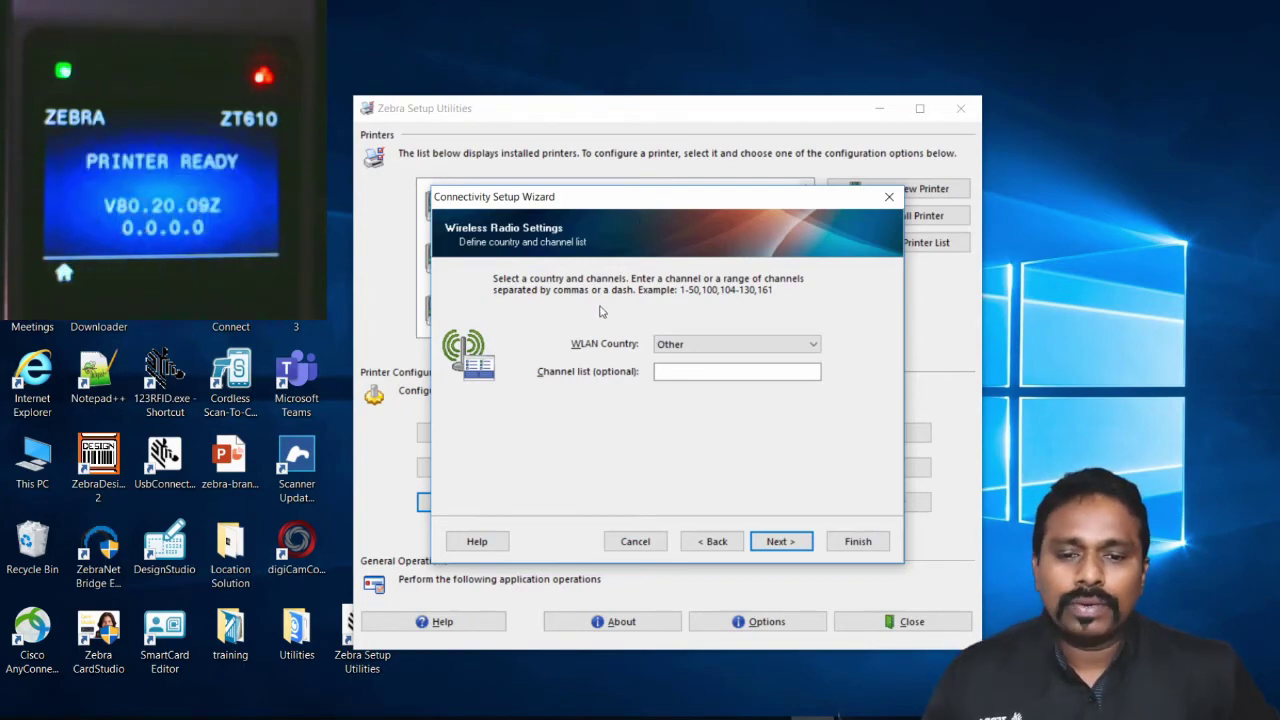
Step: Set WLAN Country to India, leave the channel list blank, and continue
left_click(690, 346)
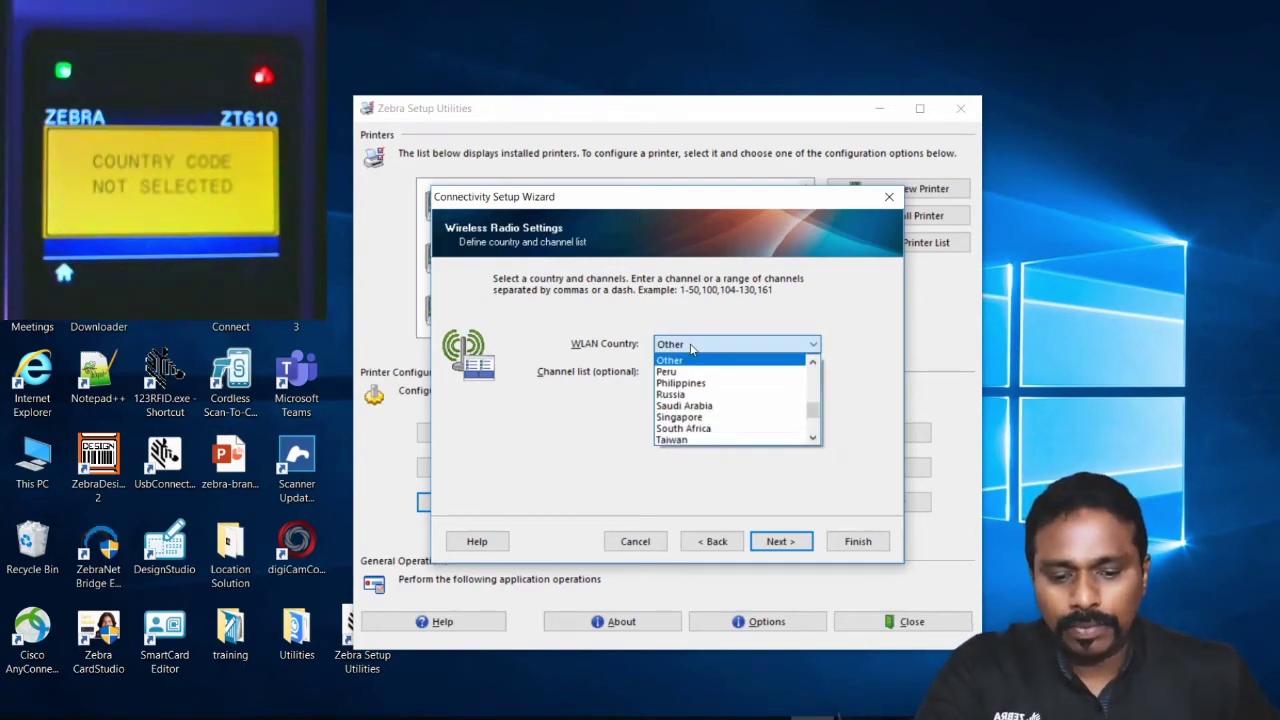
key("i")
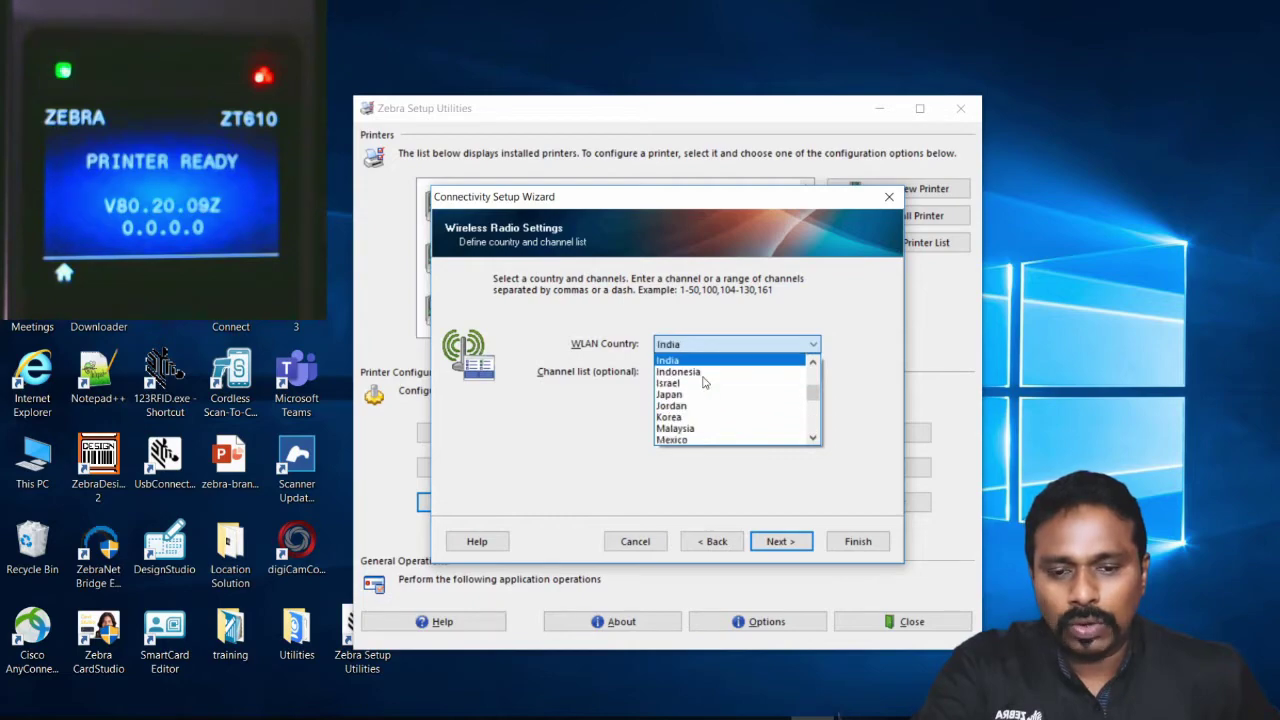
left_click(679, 361)
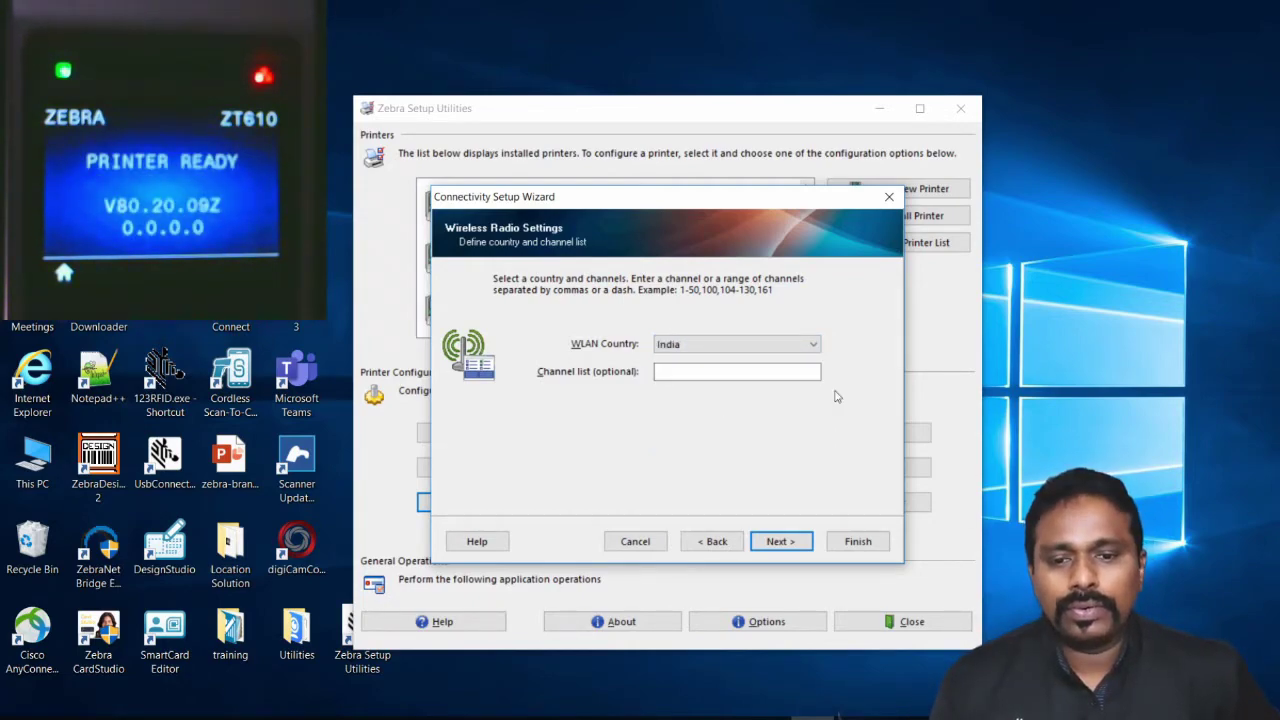
left_click(680, 371)
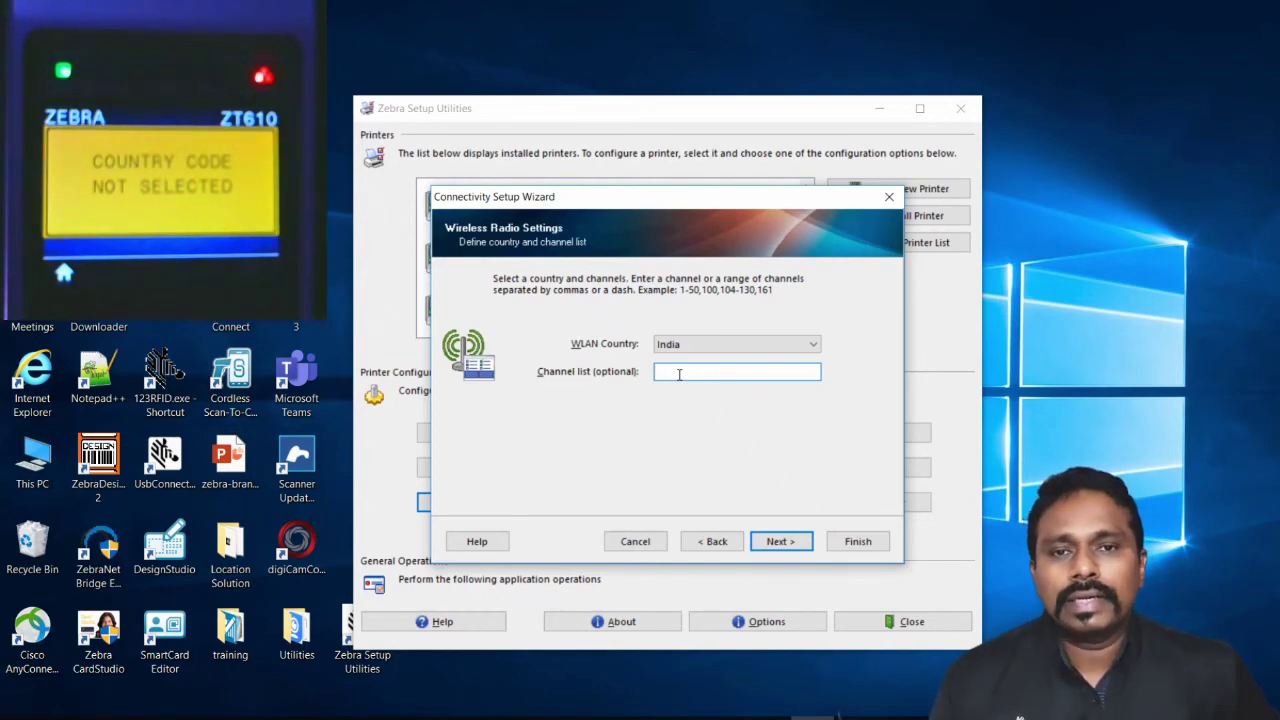
left_click(785, 540)
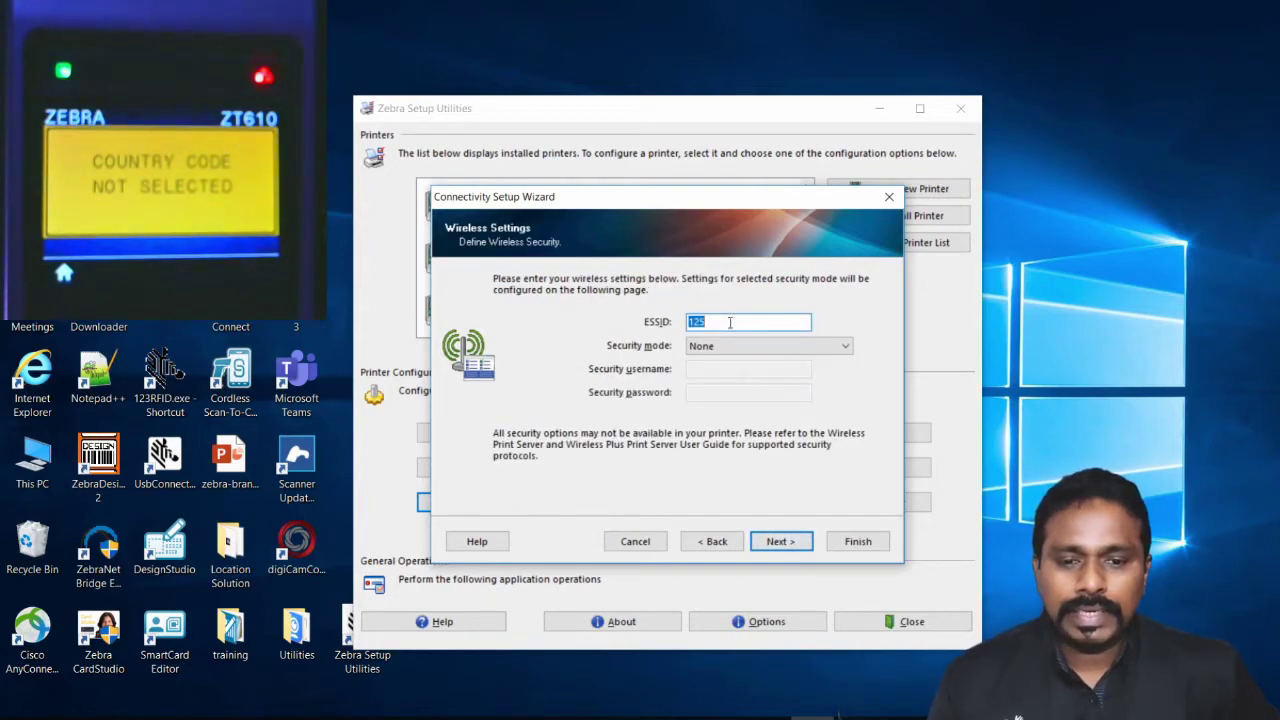
Step: Complete the ESSID as 24DLINK
type("24DLINK")
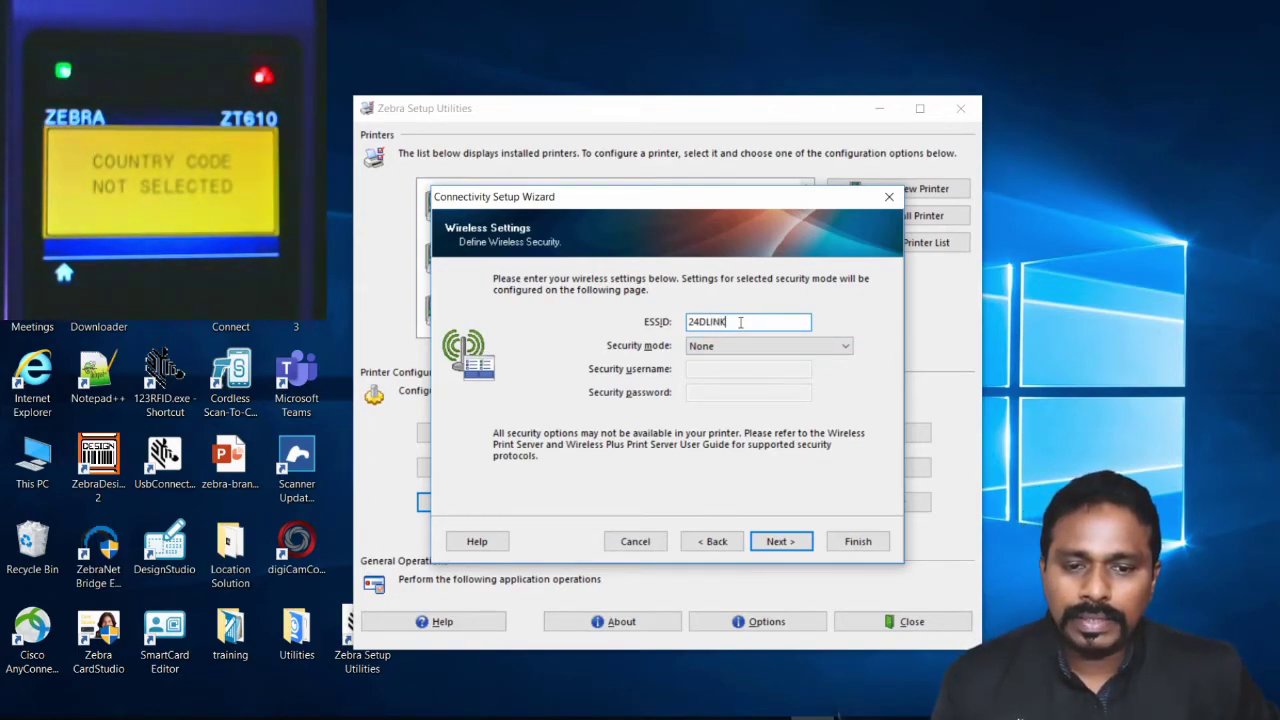
left_click_drag(740, 322, 704, 325)
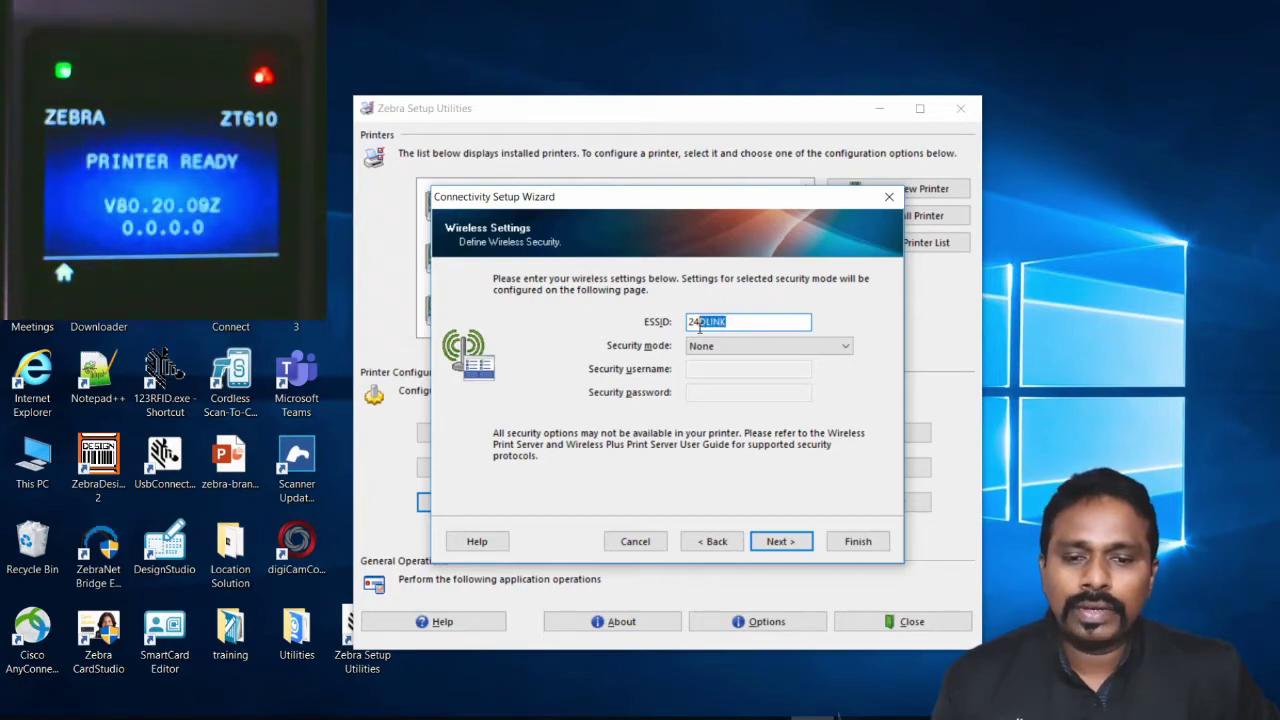
left_click(749, 322)
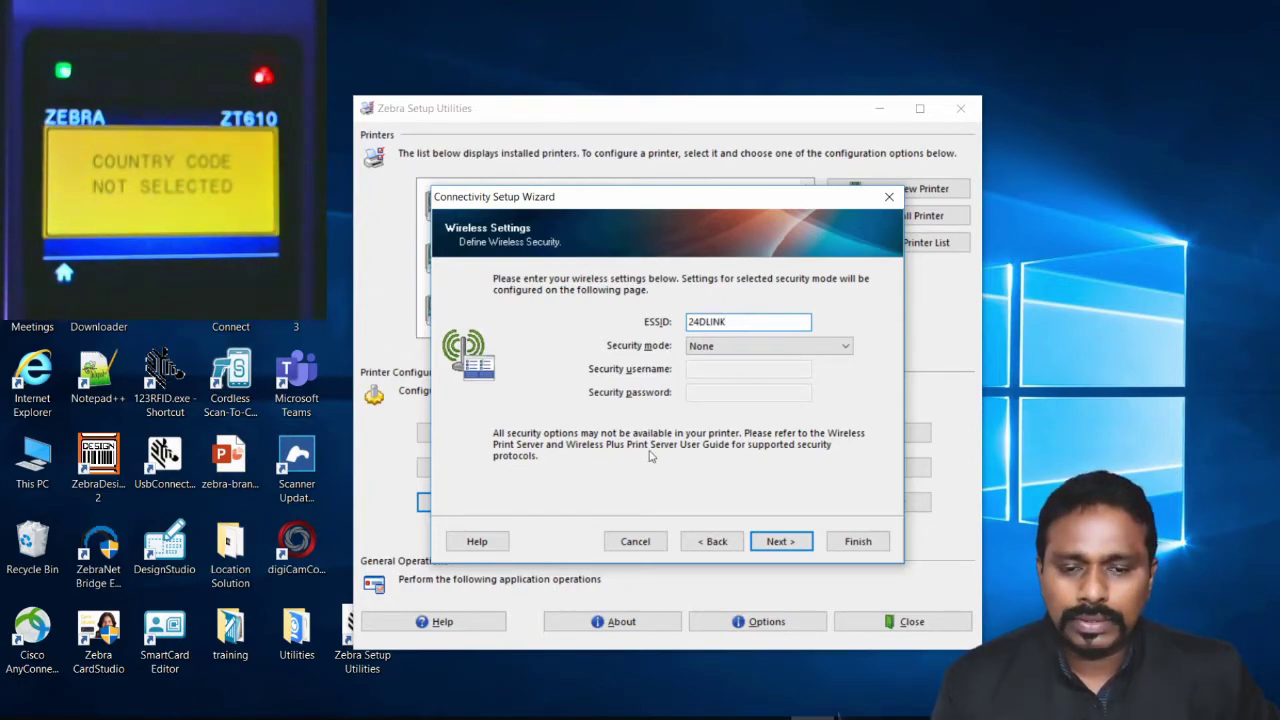
Step: Choose WPA-PSK/WPA2-PSK as the security mode
left_click(800, 346)
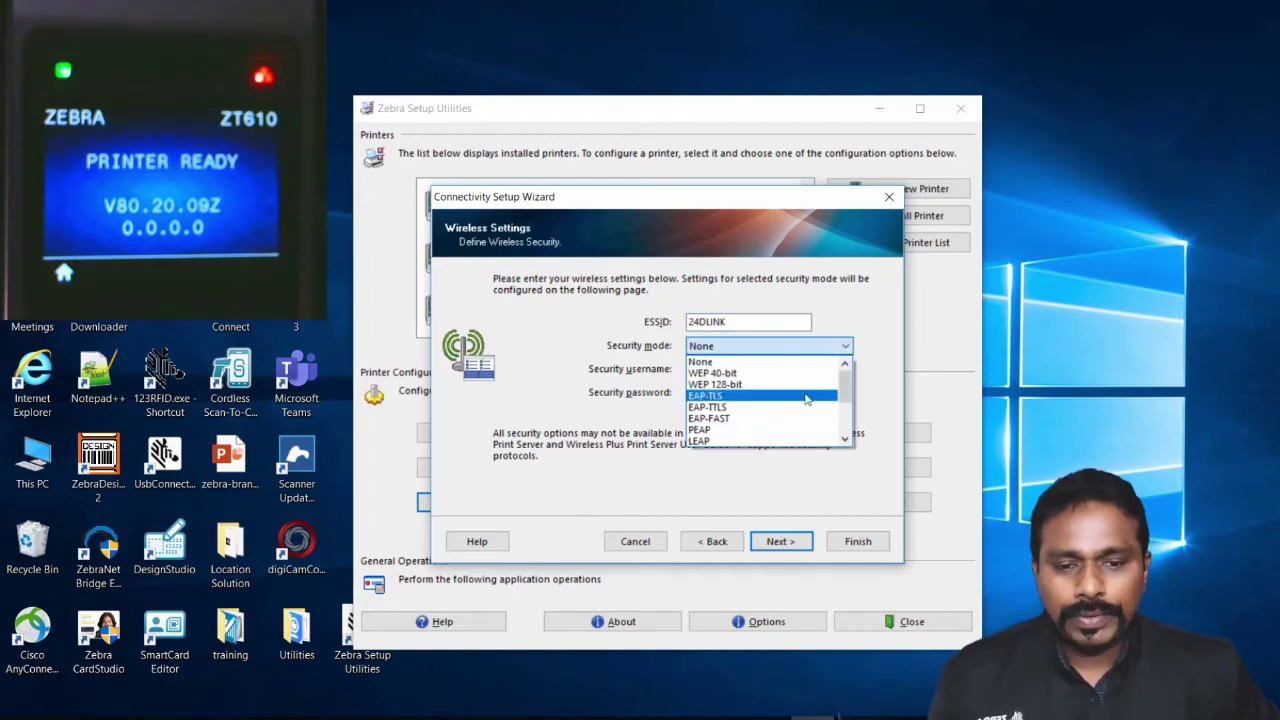
scroll(806, 400, "down", 2)
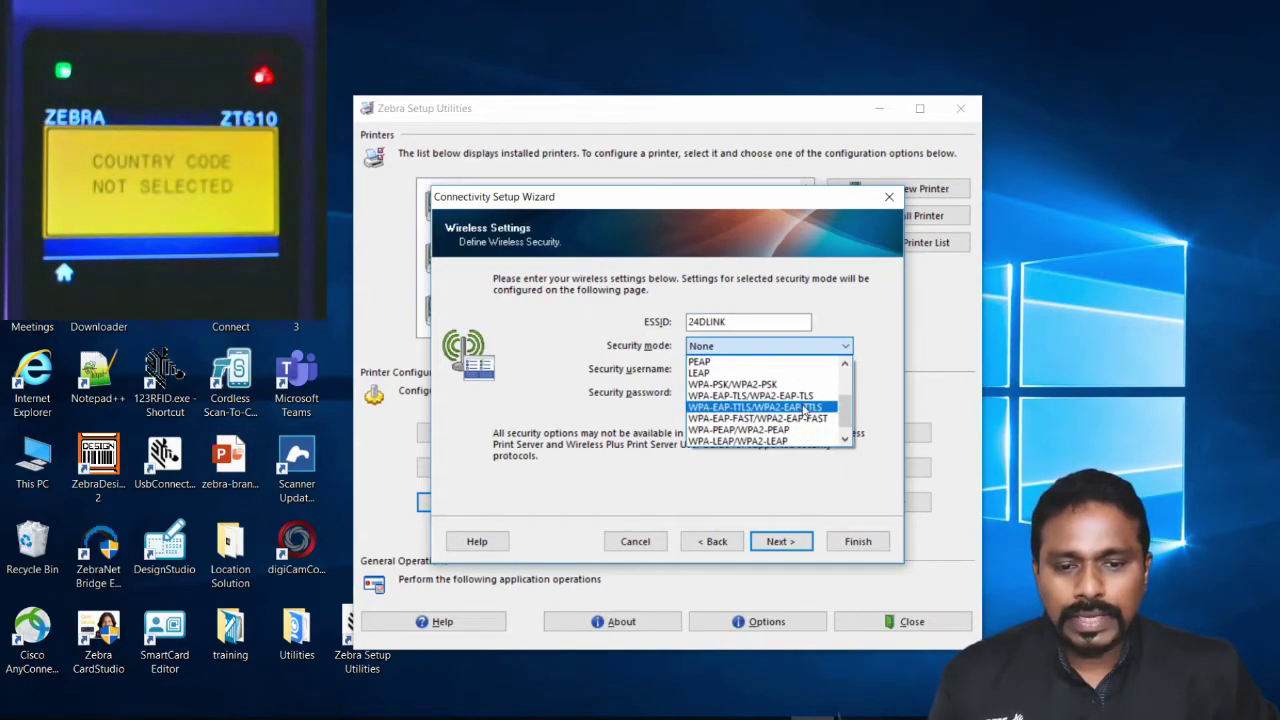
scroll(803, 410, "down", 1)
scroll(803, 410, "up", 3)
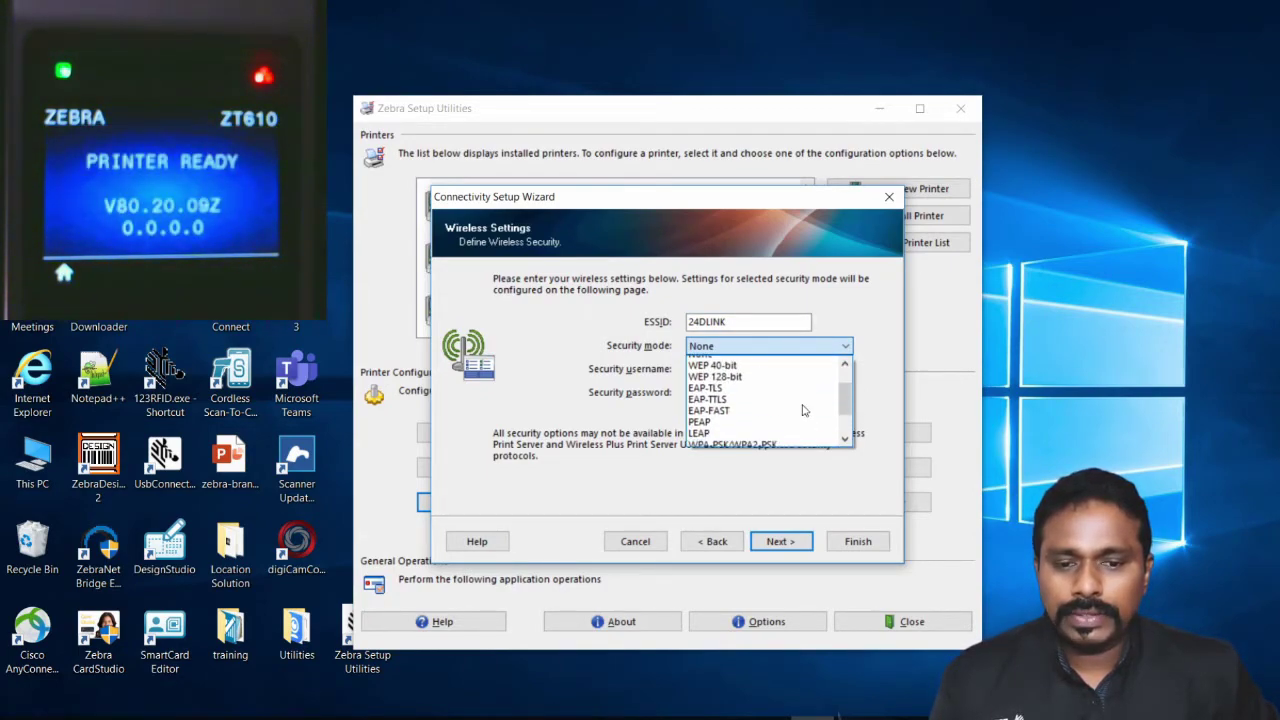
scroll(803, 410, "down", 2)
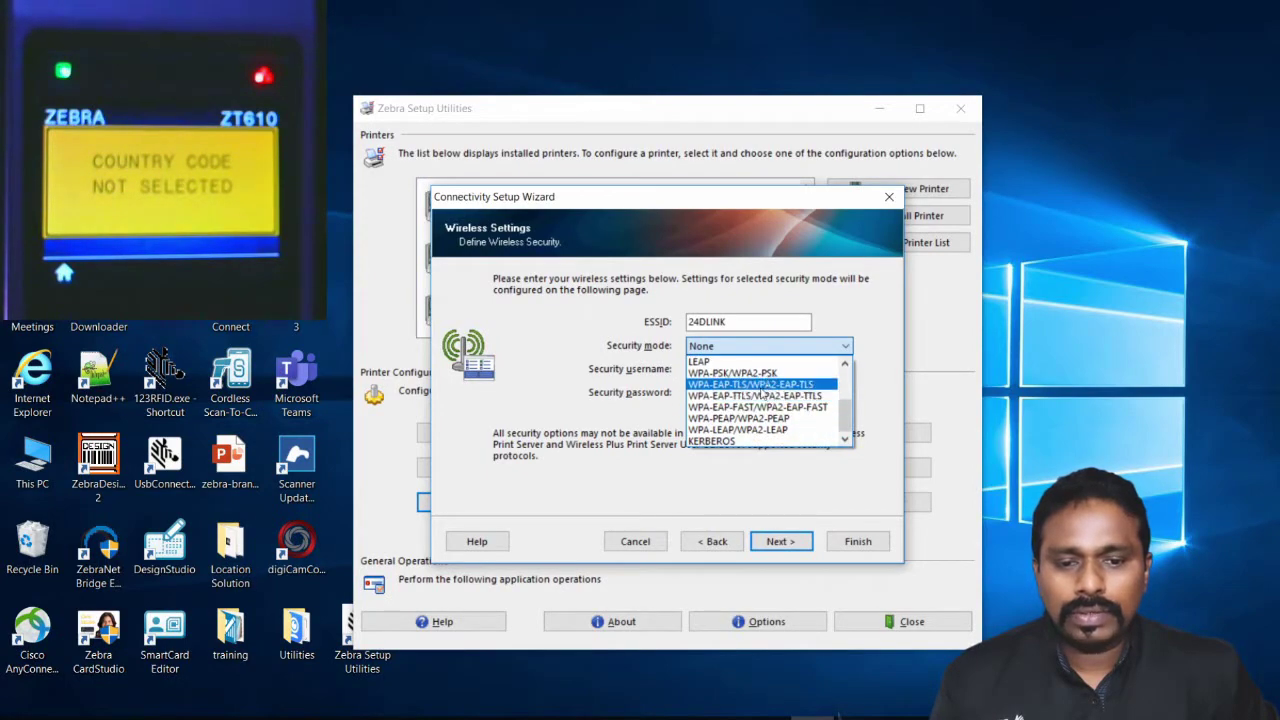
left_click(762, 384)
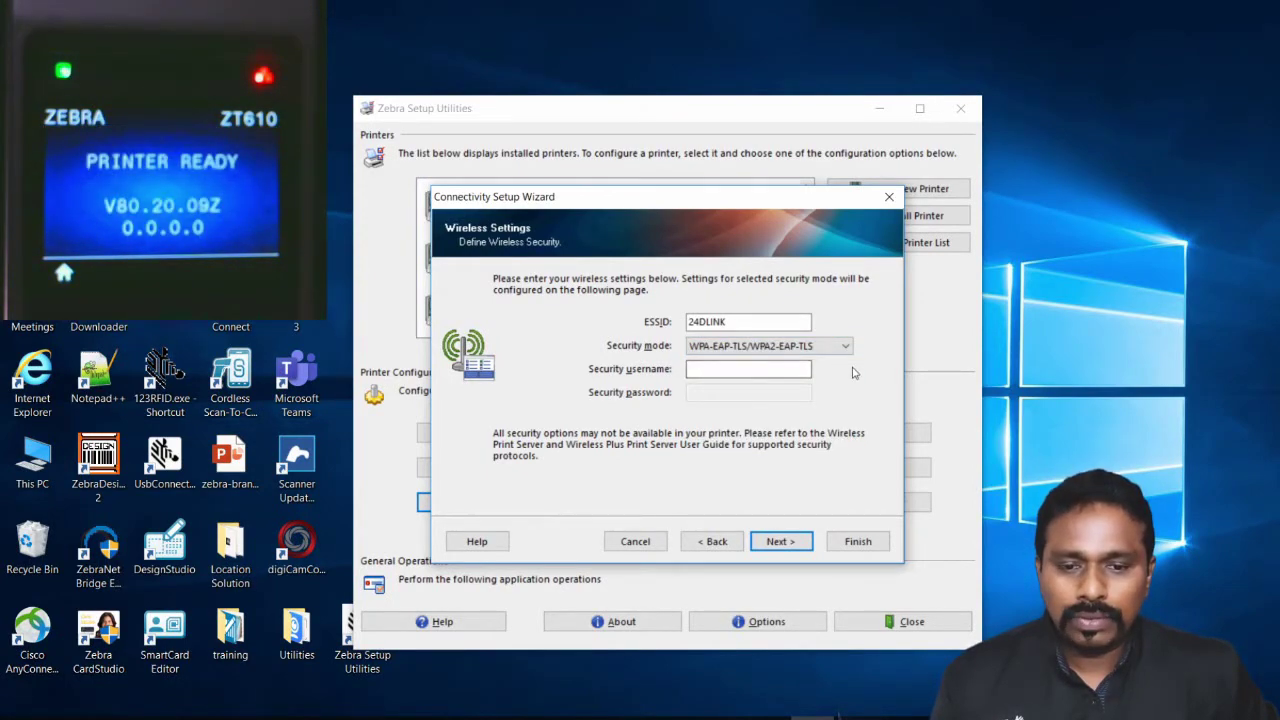
left_click(815, 346)
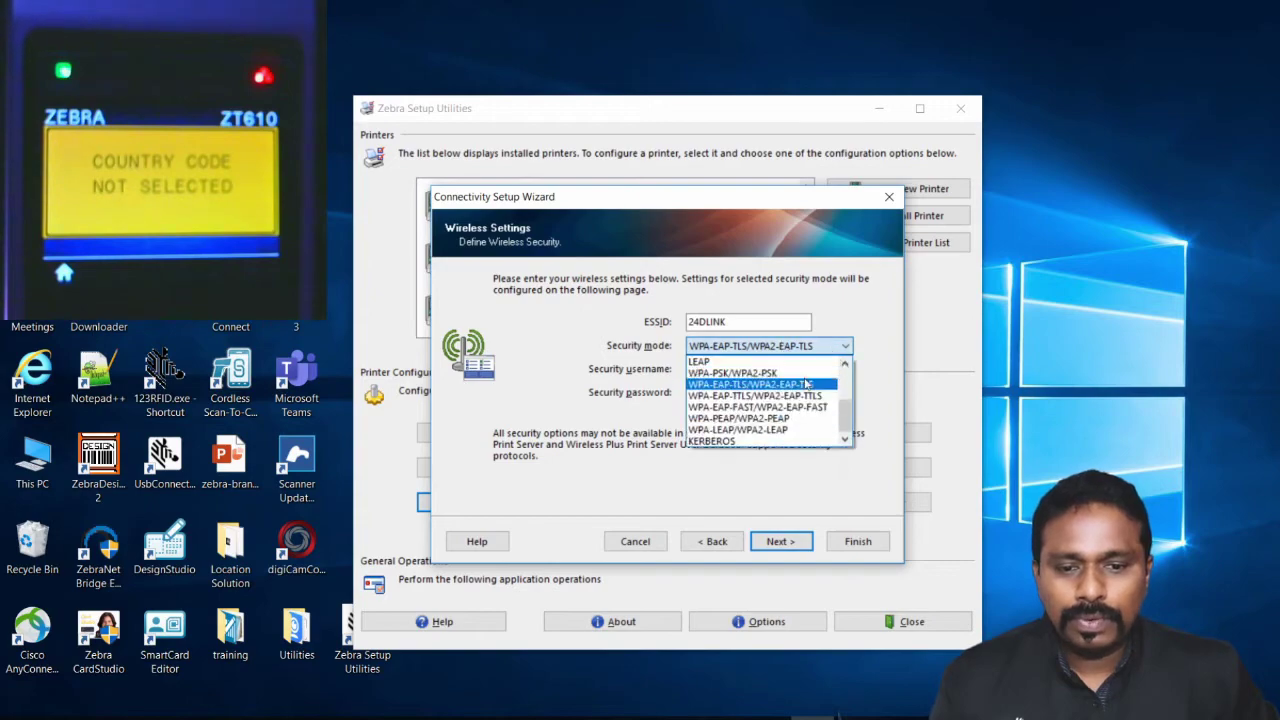
left_click(765, 373)
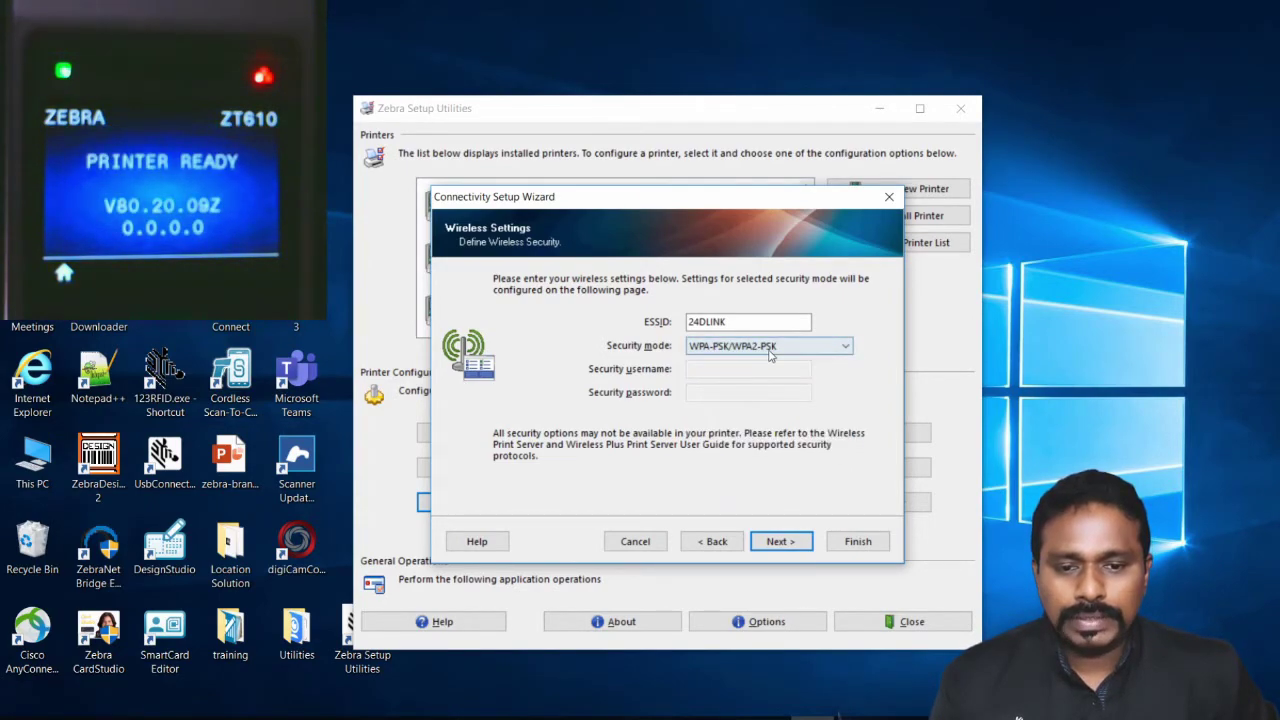
Step: On the pre-shared key page, set PSK Type to String and enter the network passphrase
left_click(781, 541)
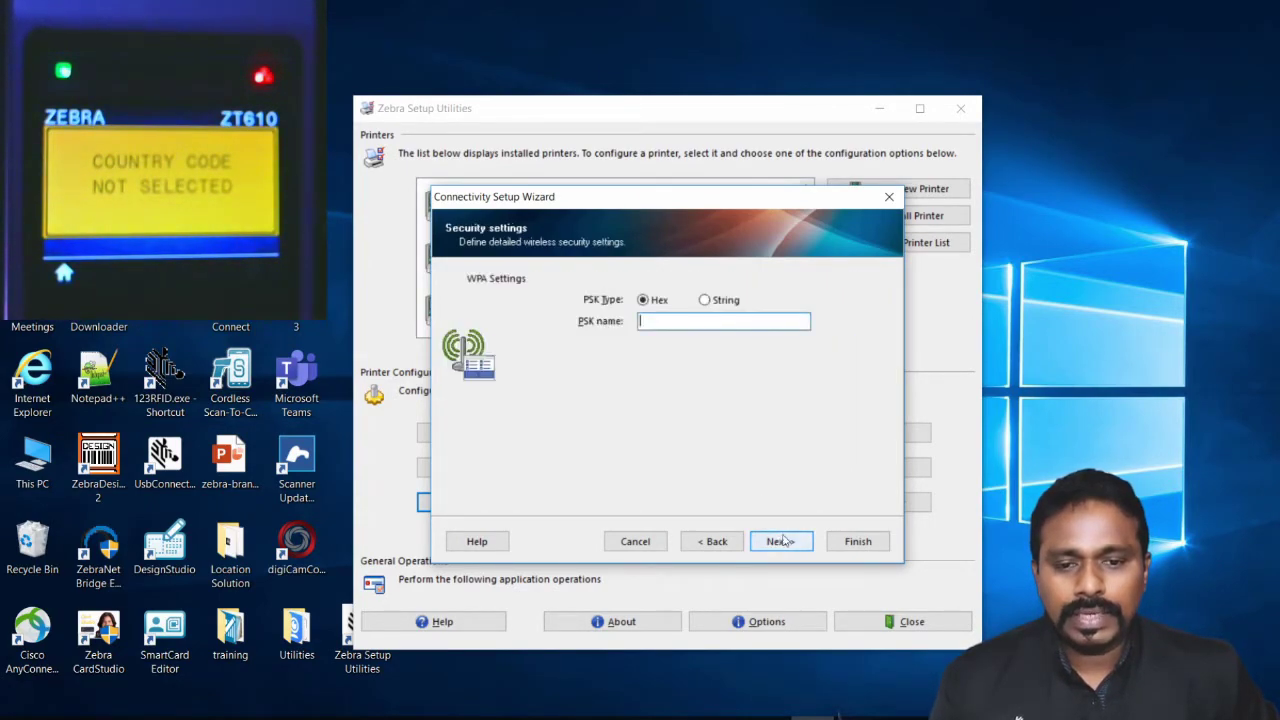
left_click(707, 301)
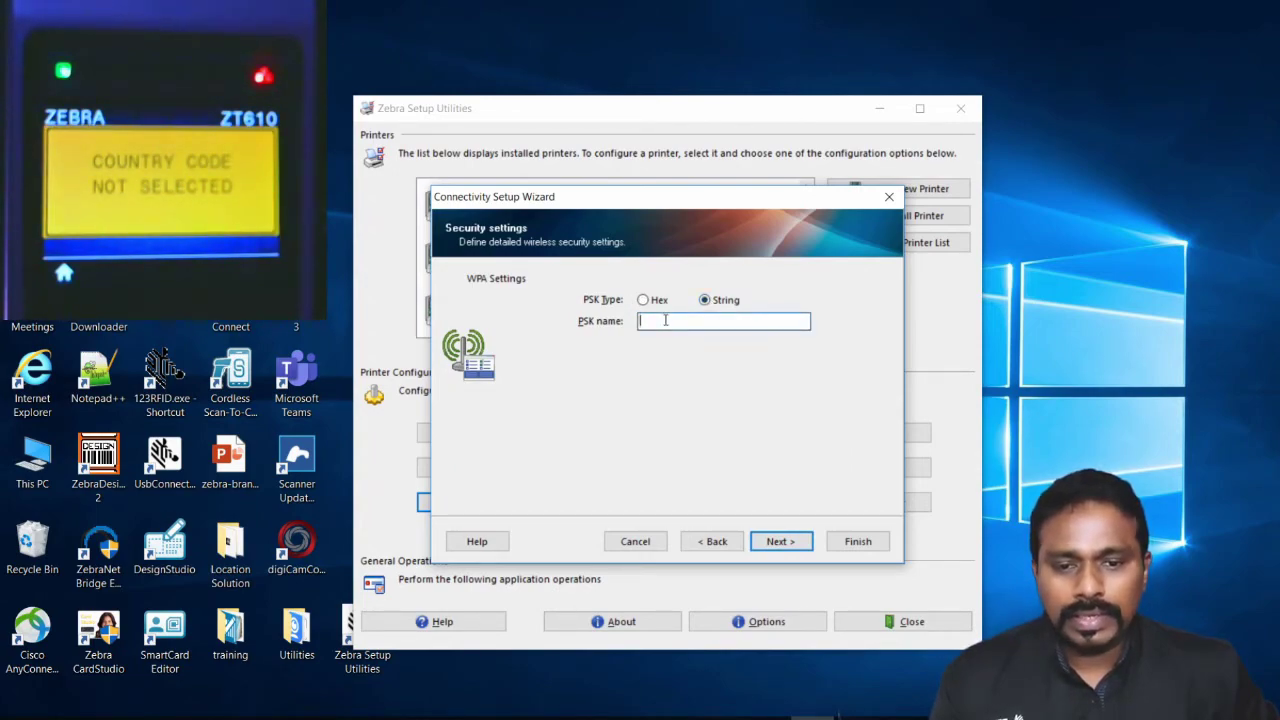
left_click(665, 320)
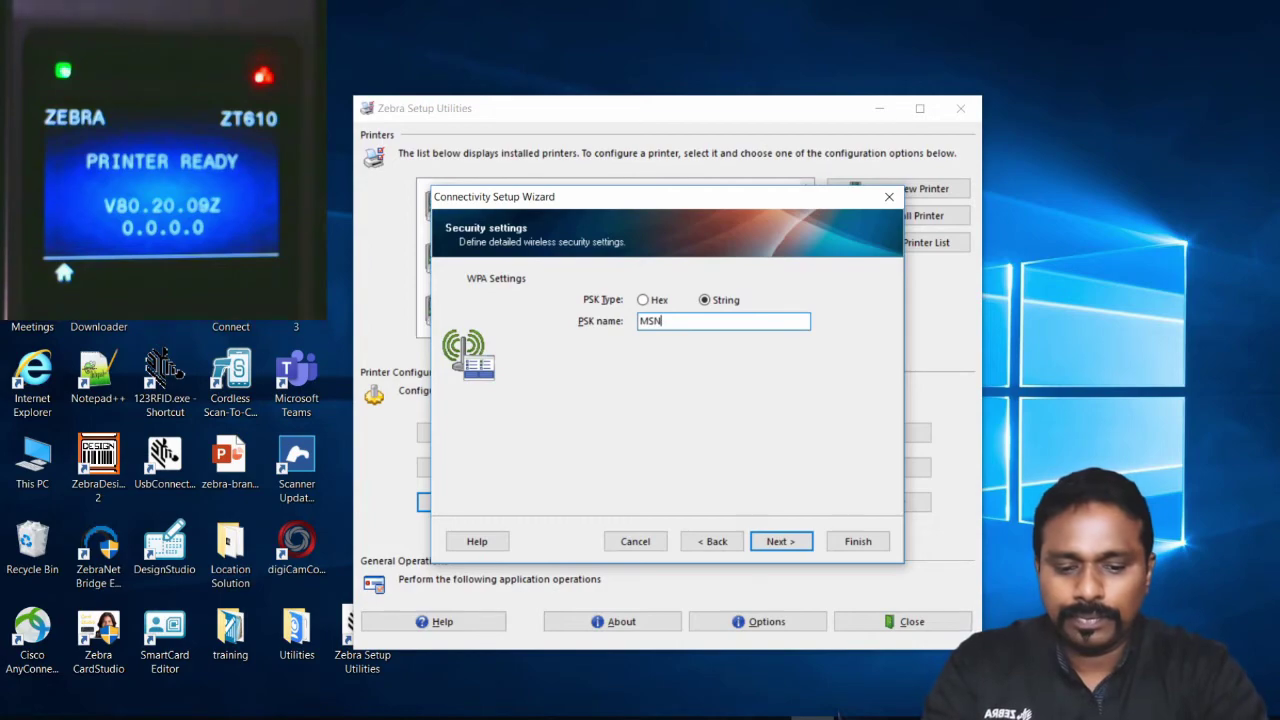
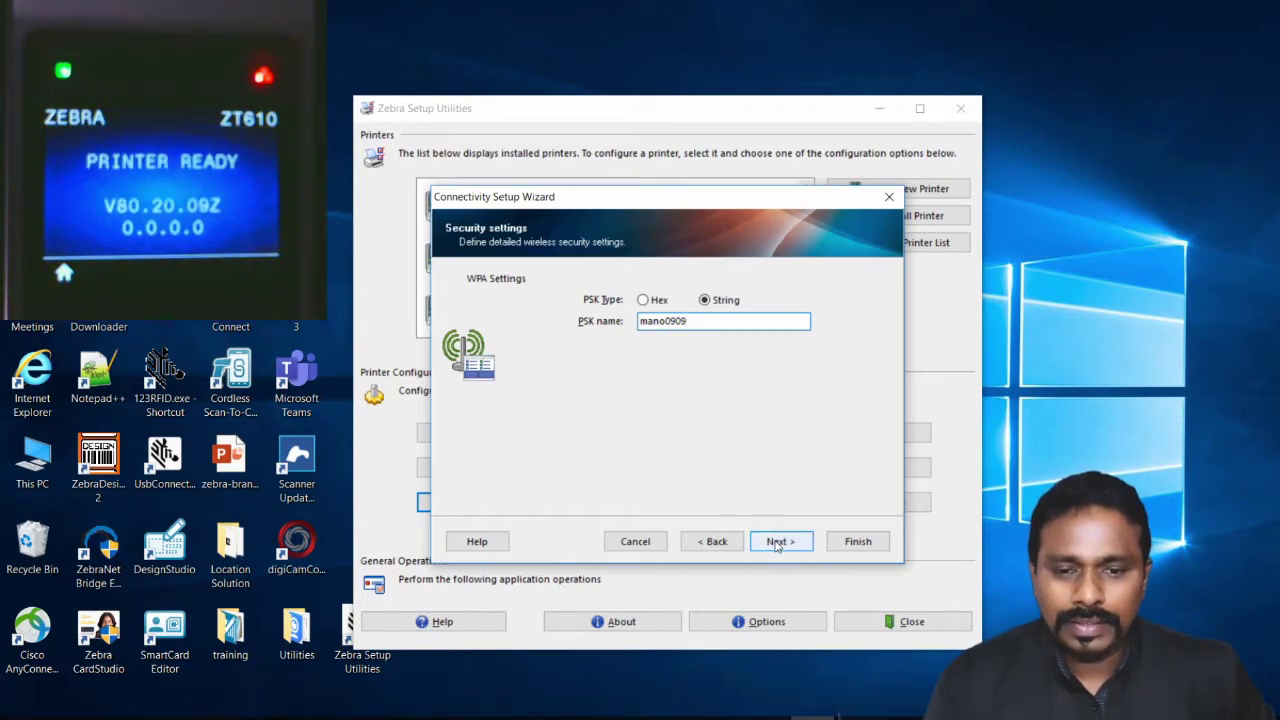
Step: Pass the security and advanced wireless pages, review the final command stream, and reach Send data
left_click(777, 545)
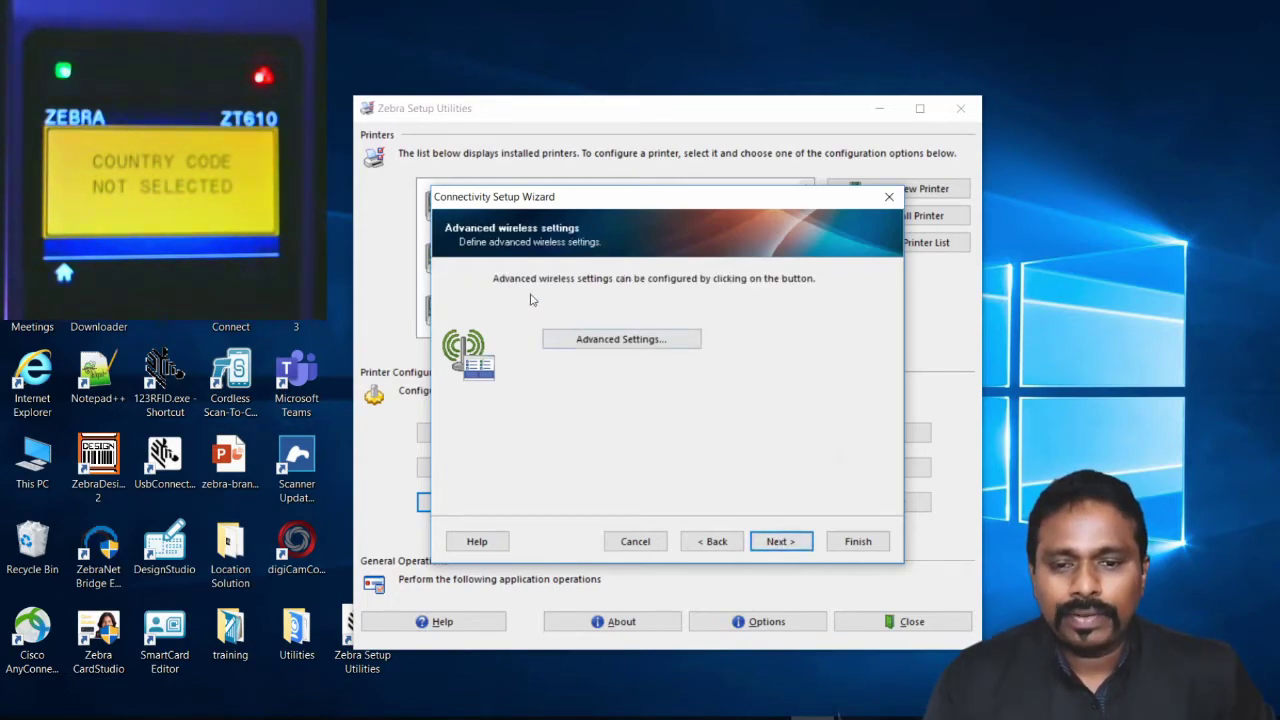
left_click(779, 543)
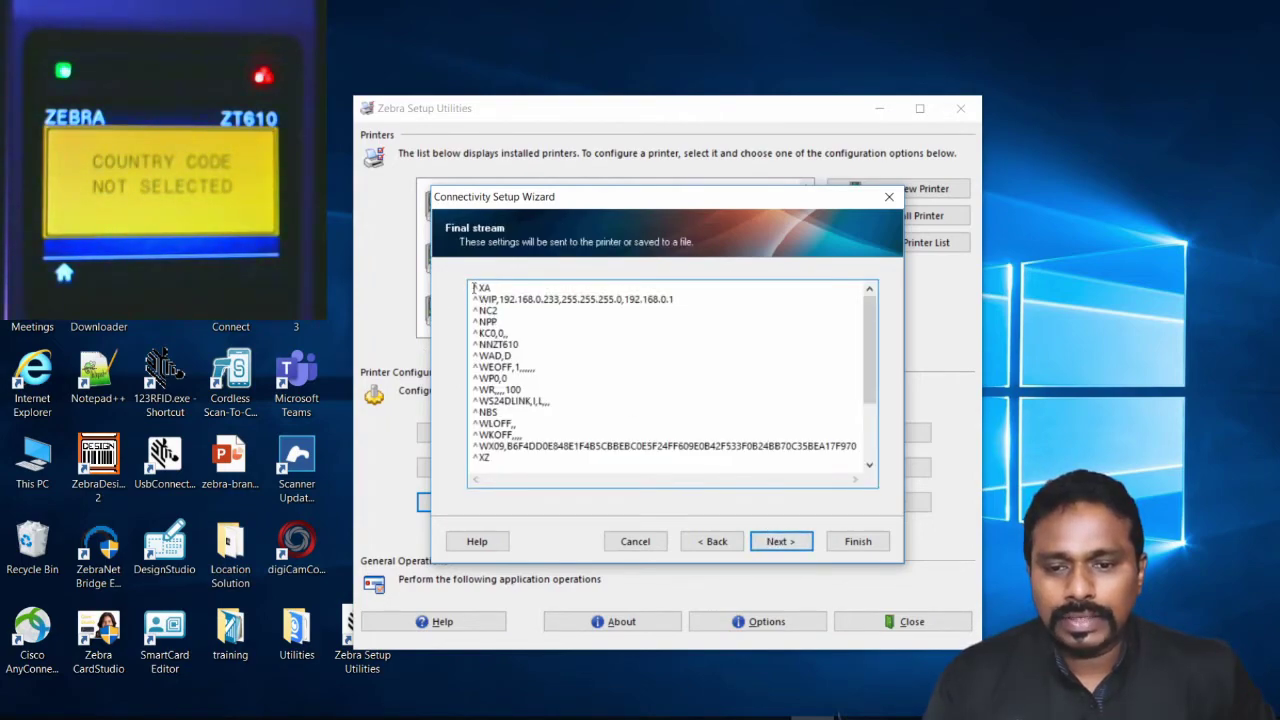
left_click_drag(474, 288, 697, 473)
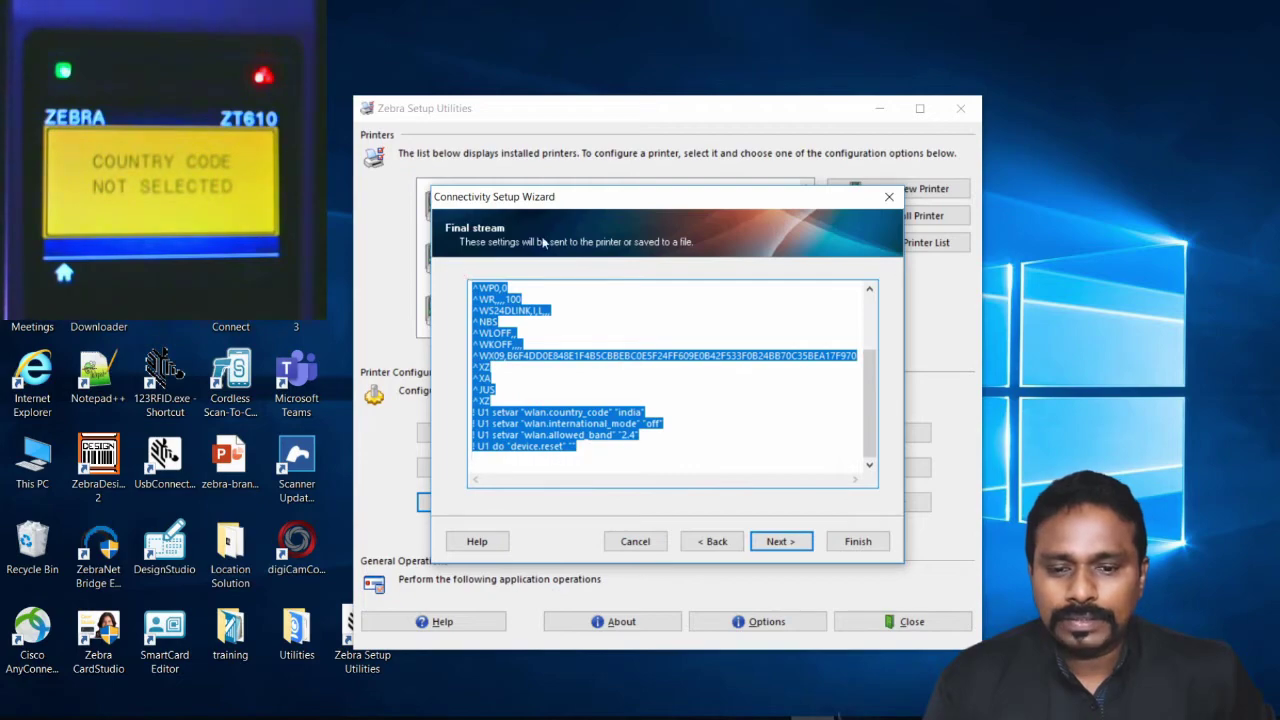
left_click(781, 541)
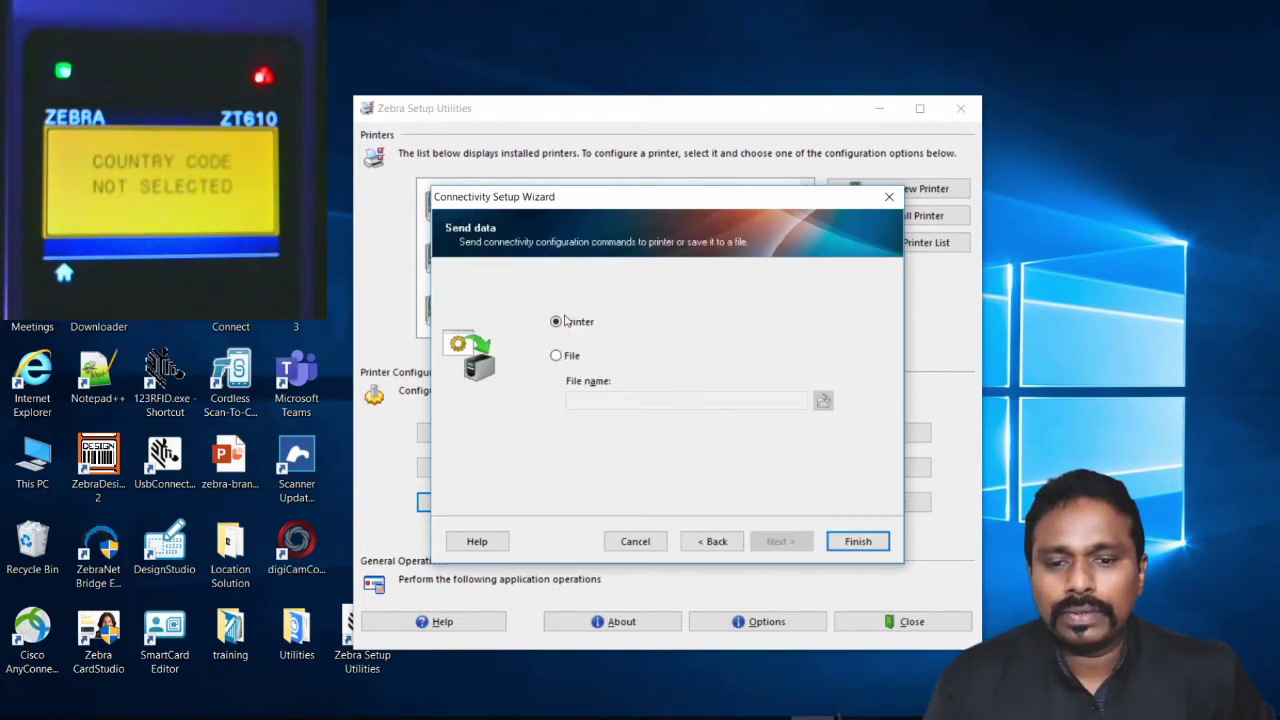
left_click(560, 356)
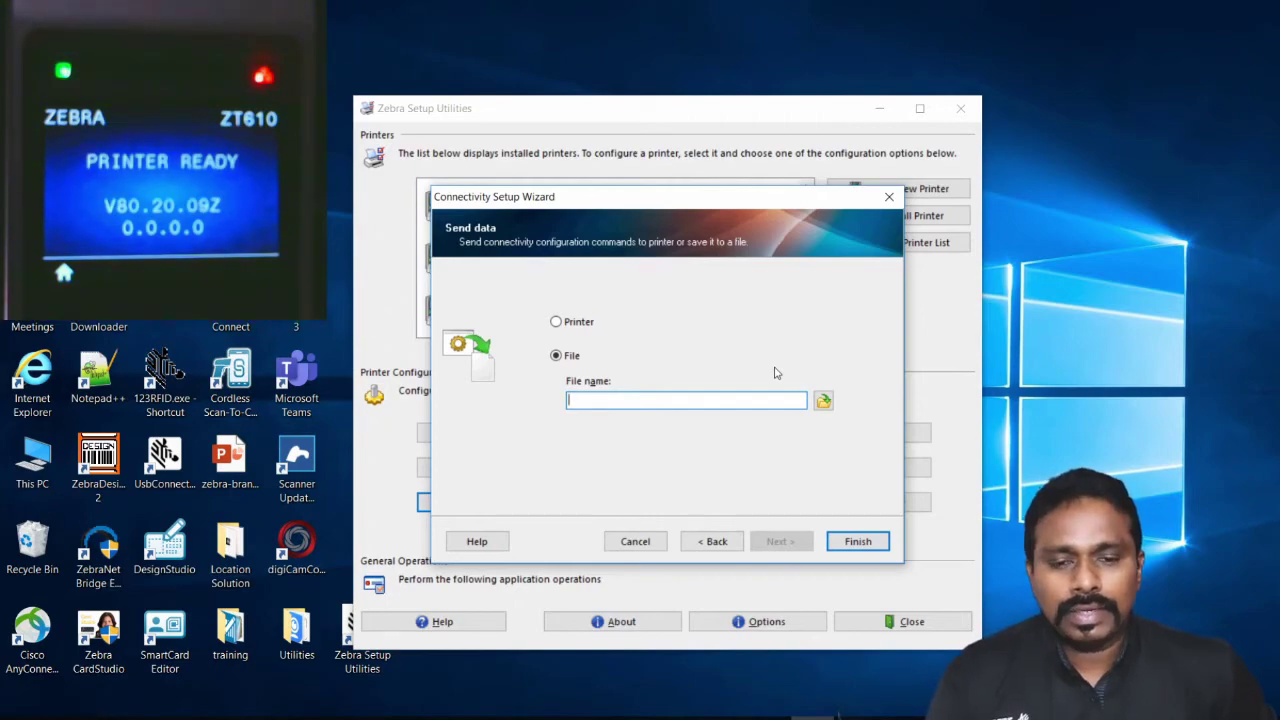
left_click(578, 323)
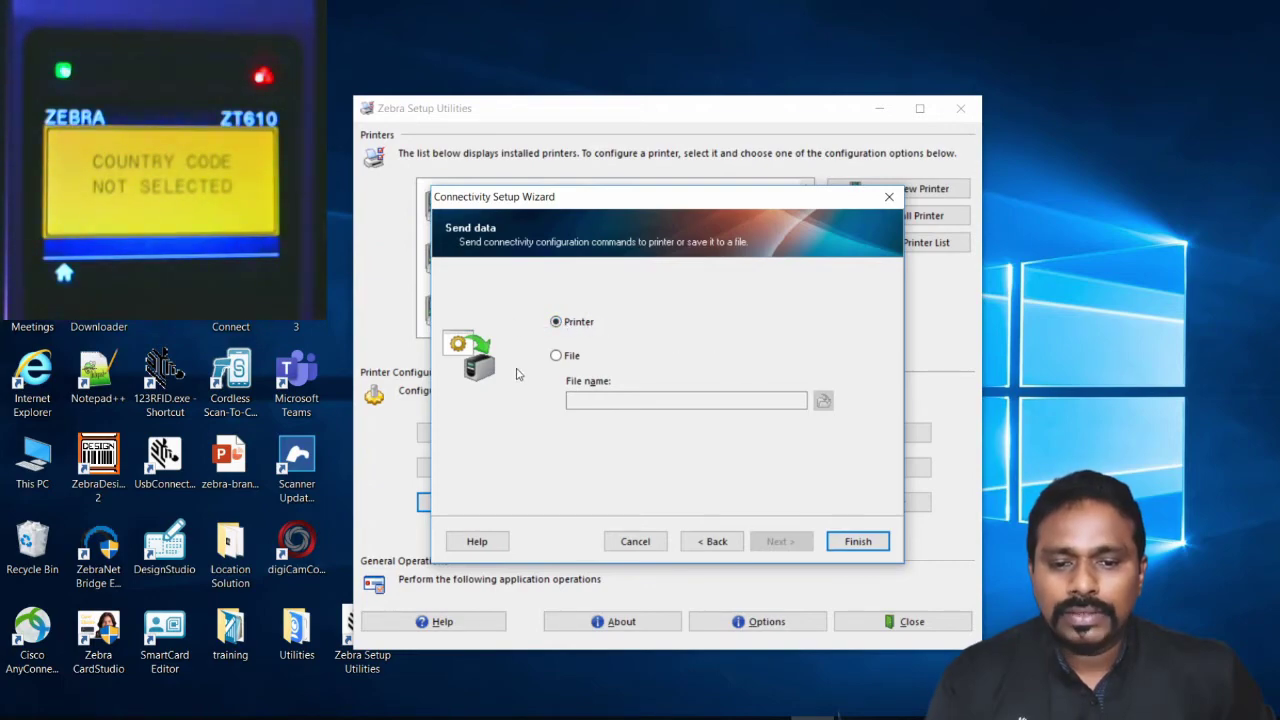
left_click(714, 541)
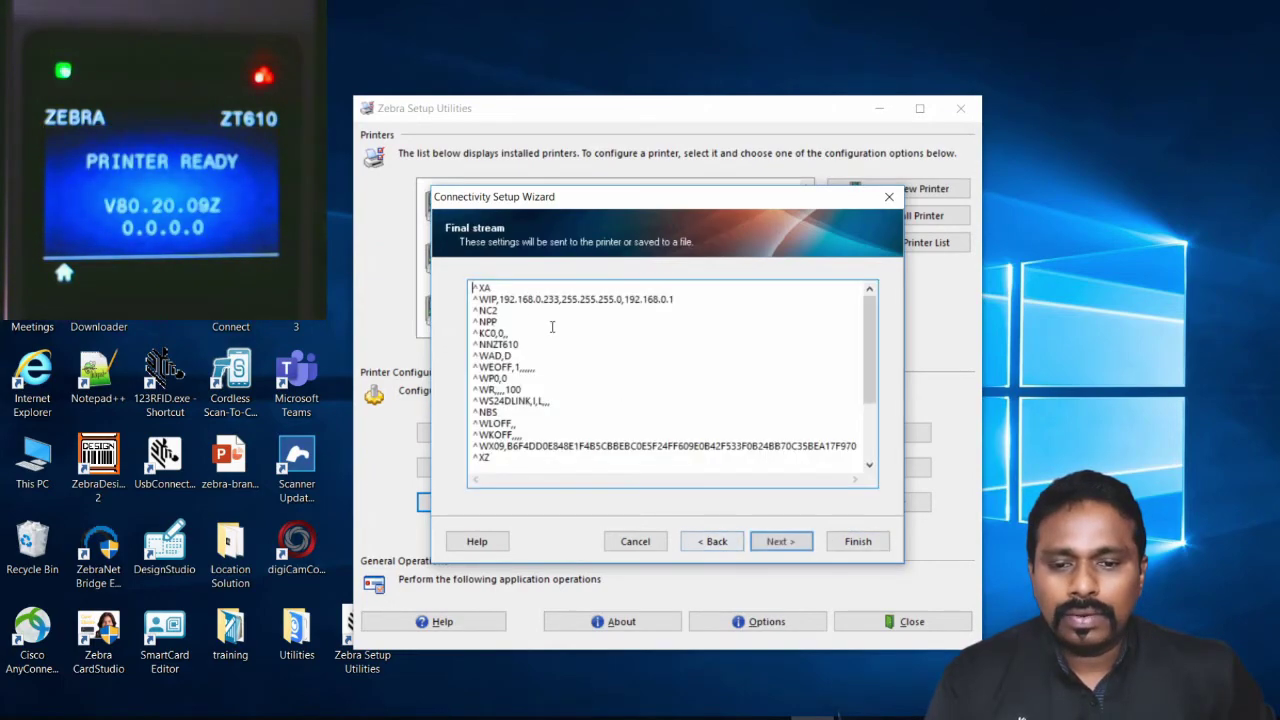
left_click(780, 536)
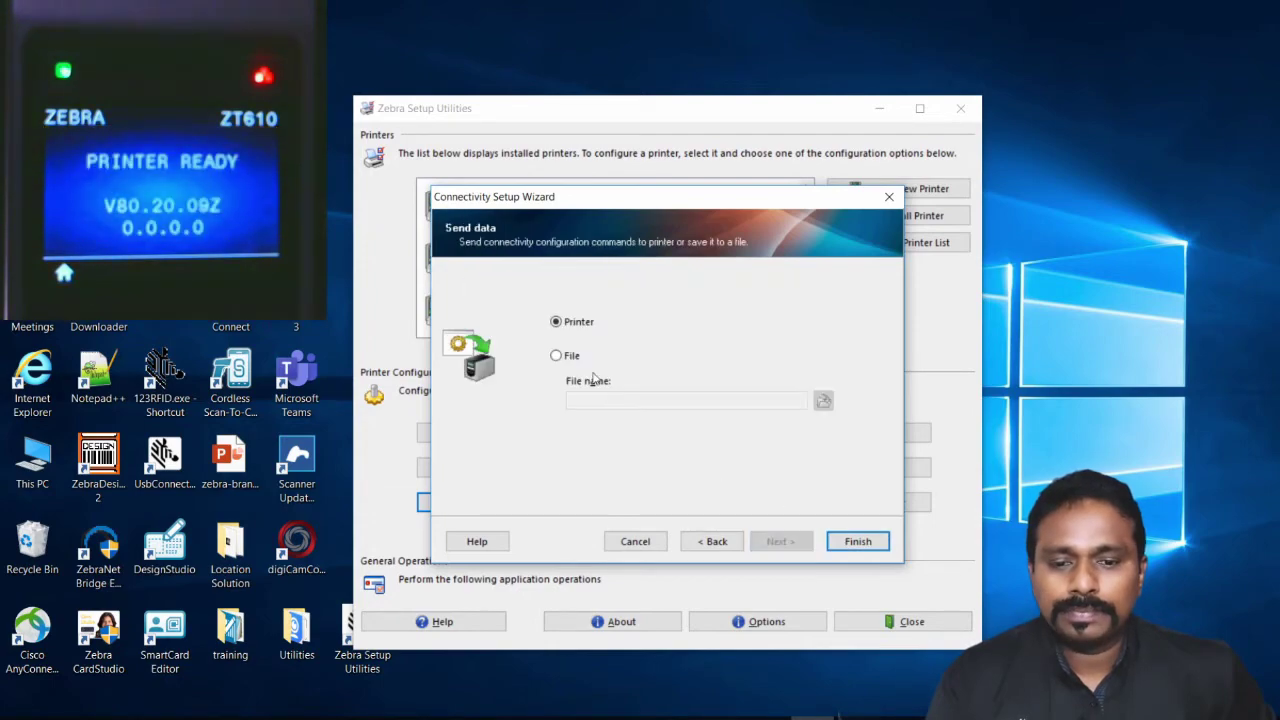
Step: Finish the wizard to send the wireless settings to the ZT610, then bring up Windows Run
left_click(856, 541)
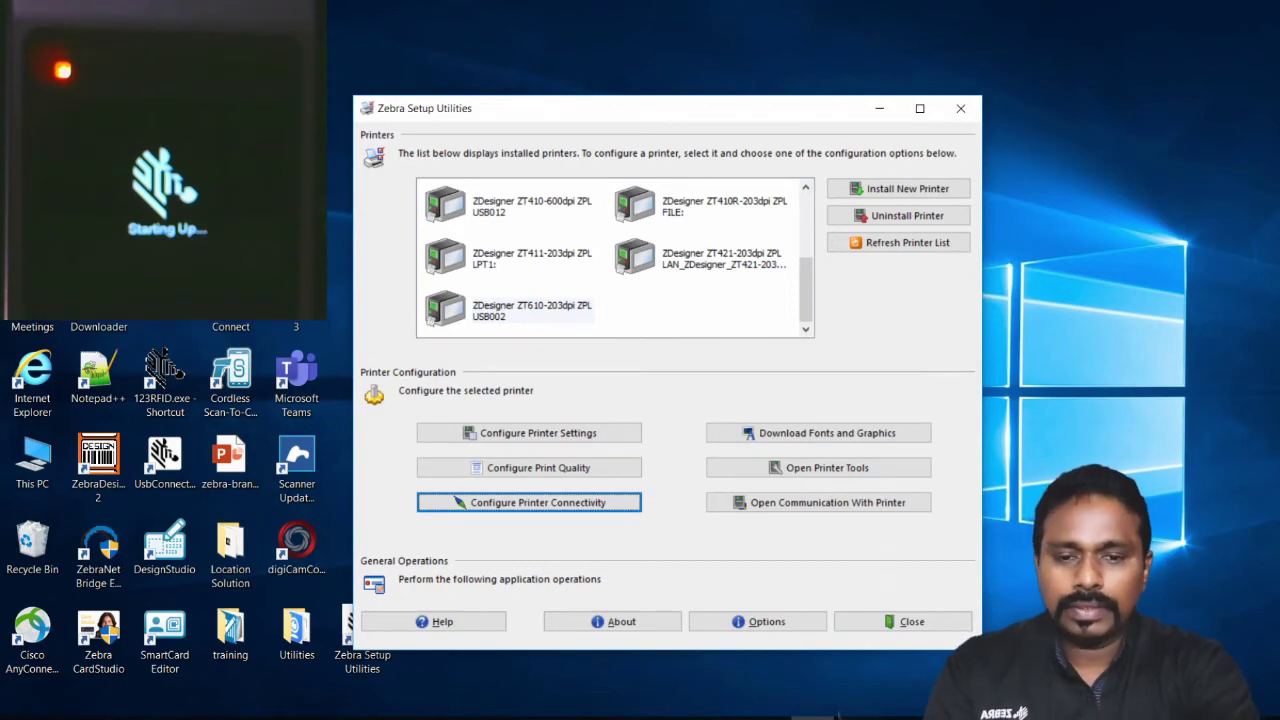
key("super+r")
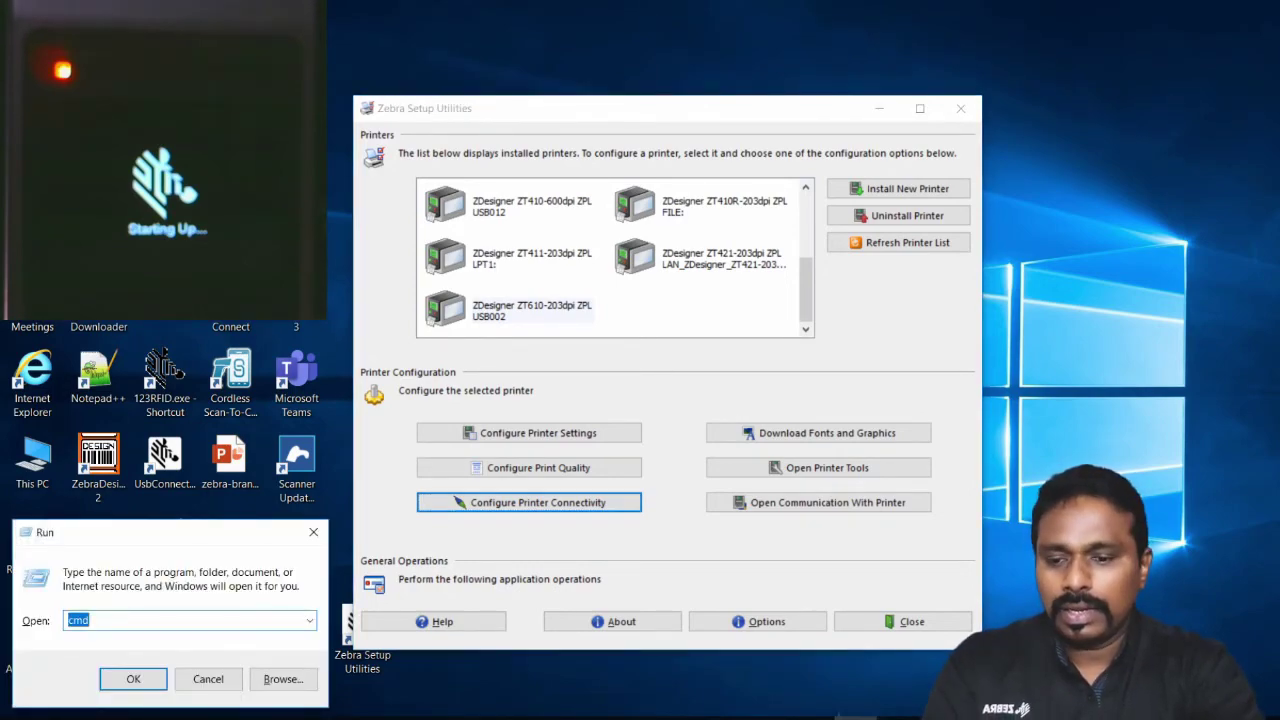
Step: Launch Command Prompt and ping 192.168.0.233, getting four replies with 0% loss
key("Return")
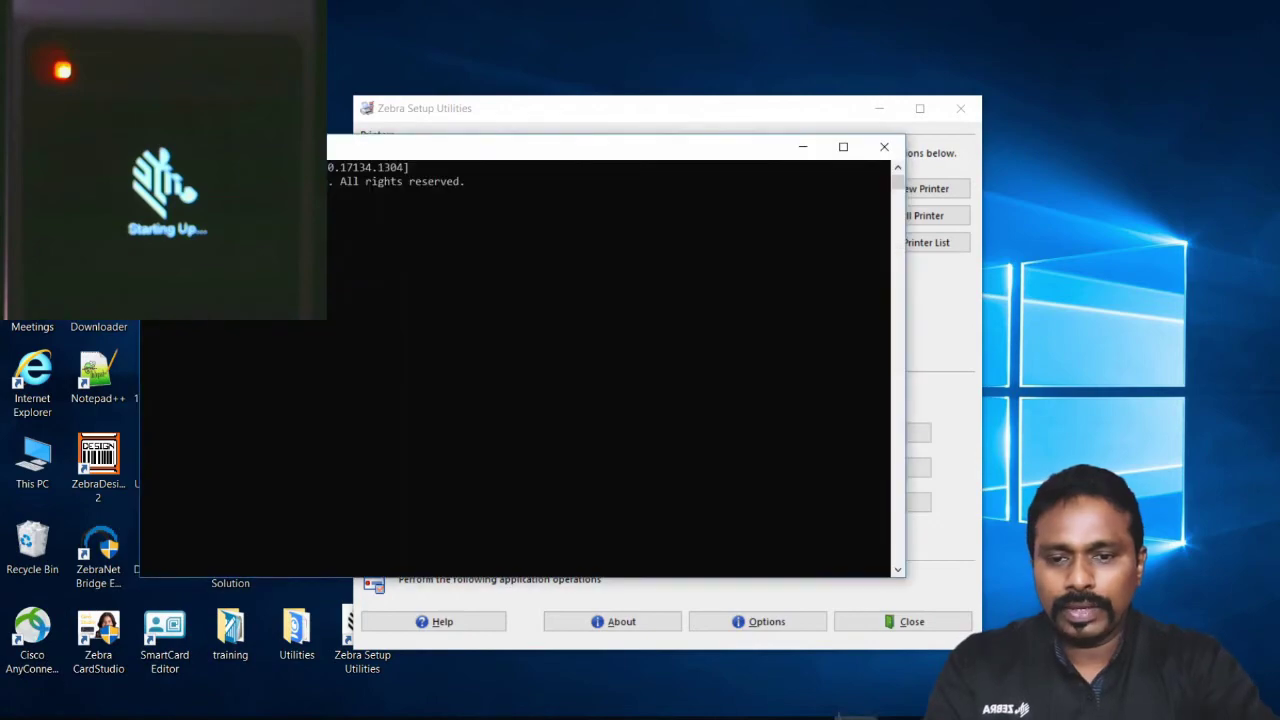
left_click_drag(258, 147, 595, 45)
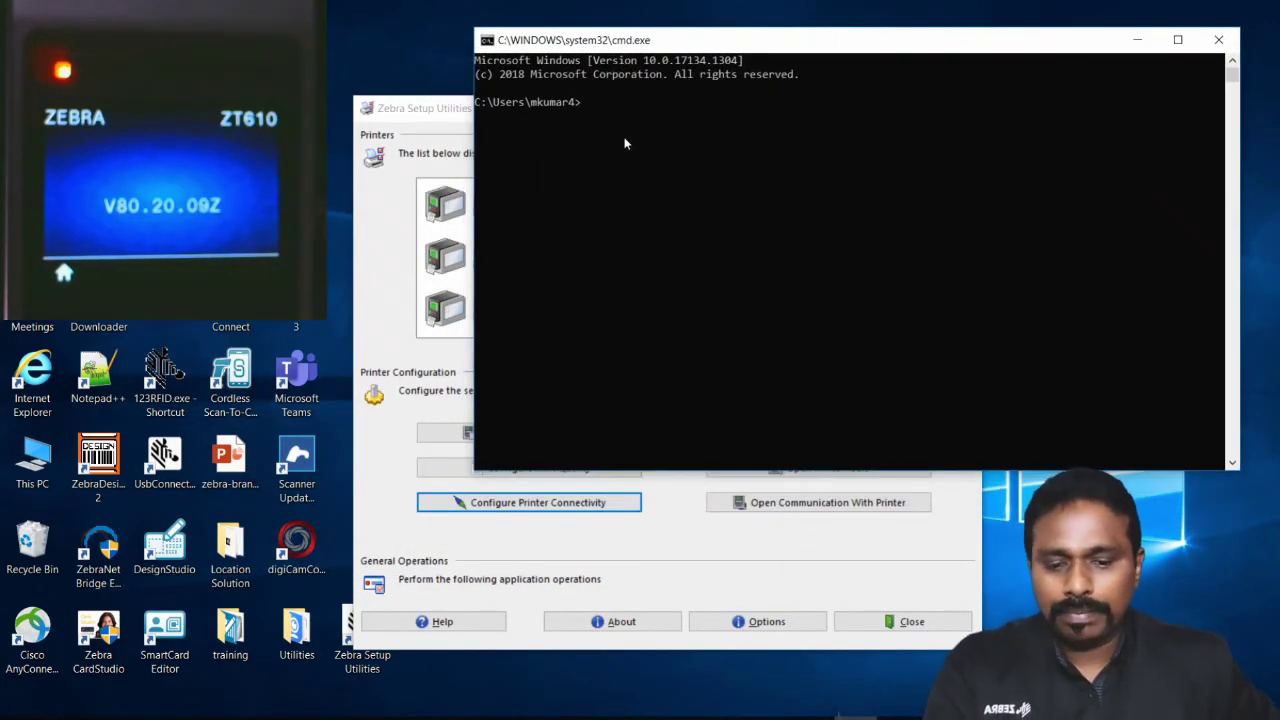
type("ping 9")
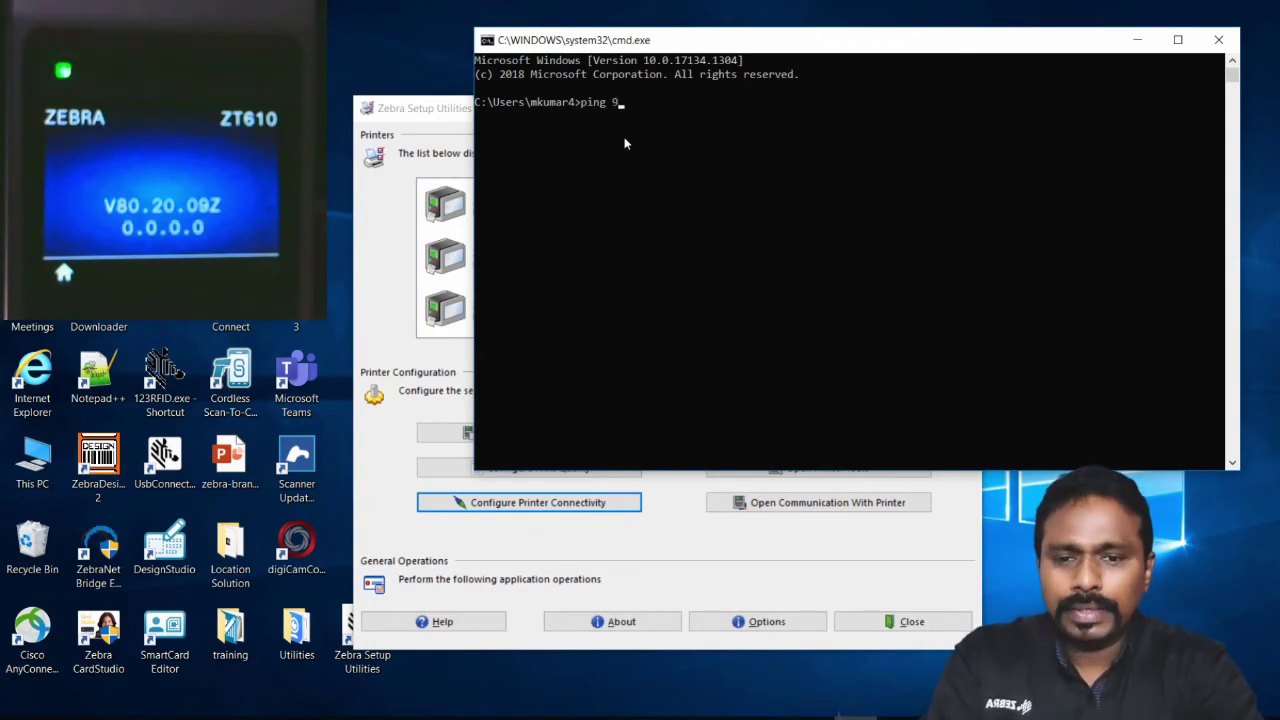
key("BackSpace")
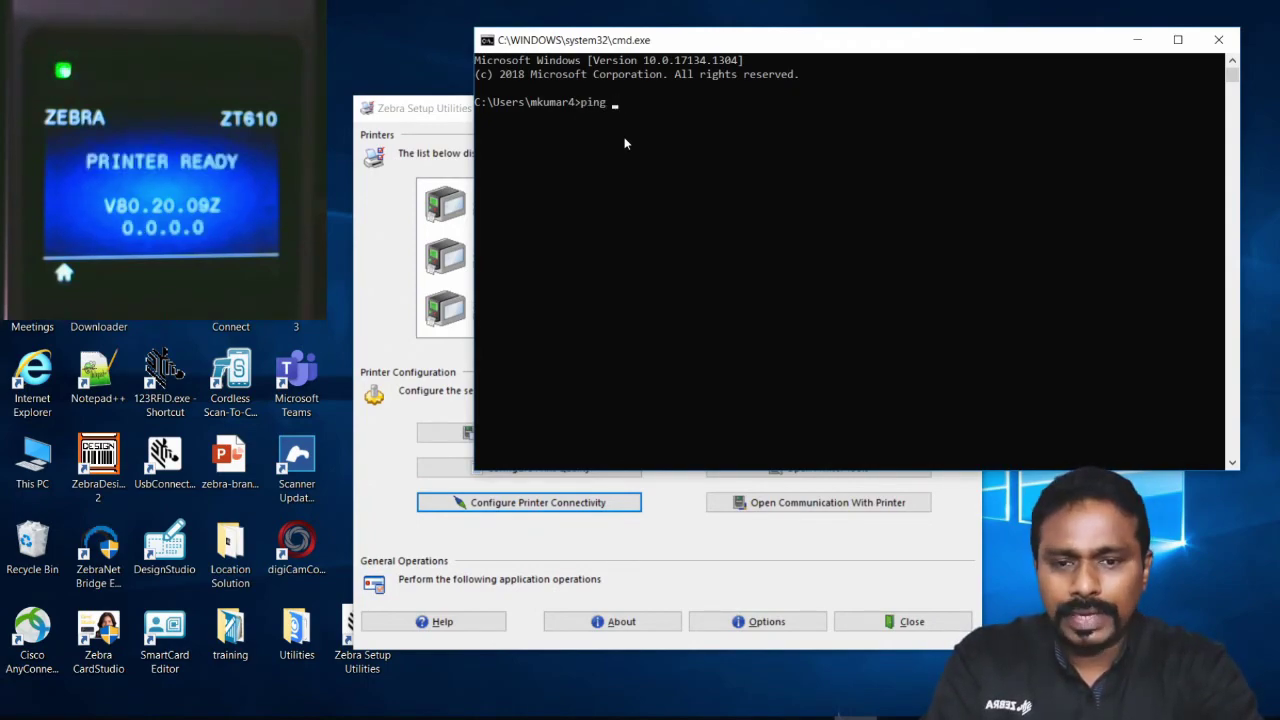
type("192.1")
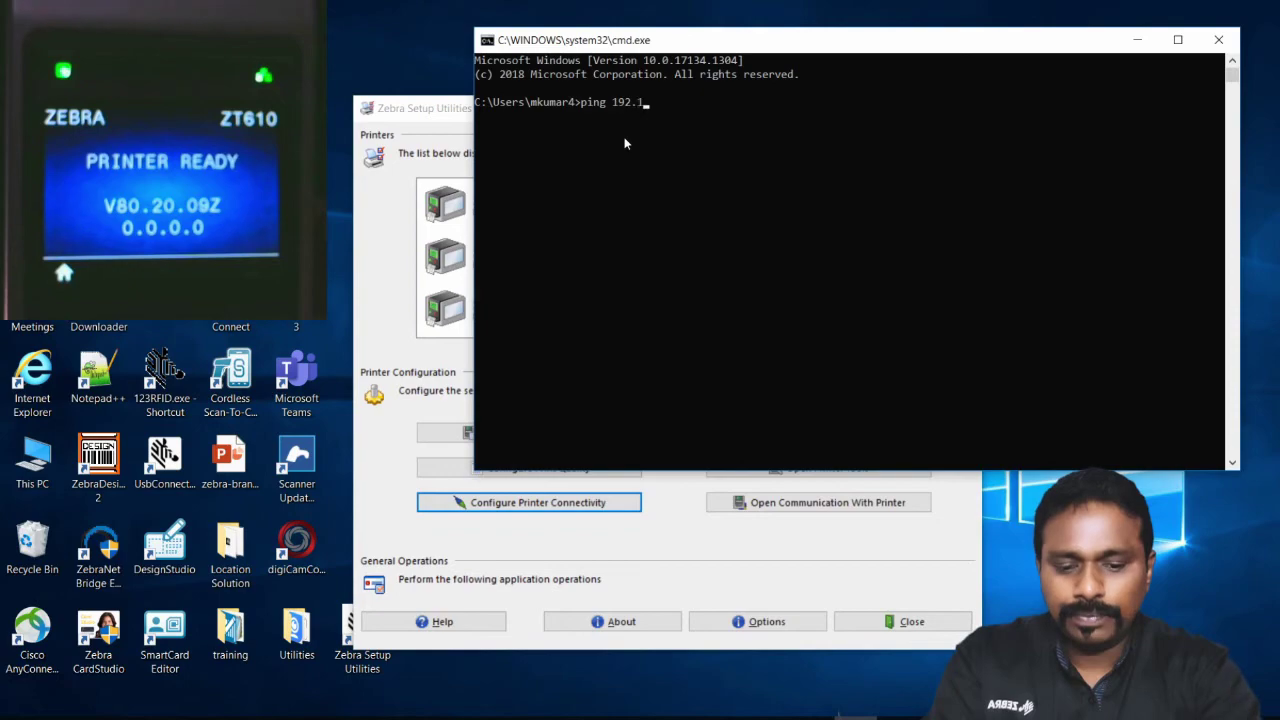
type("68.0.233")
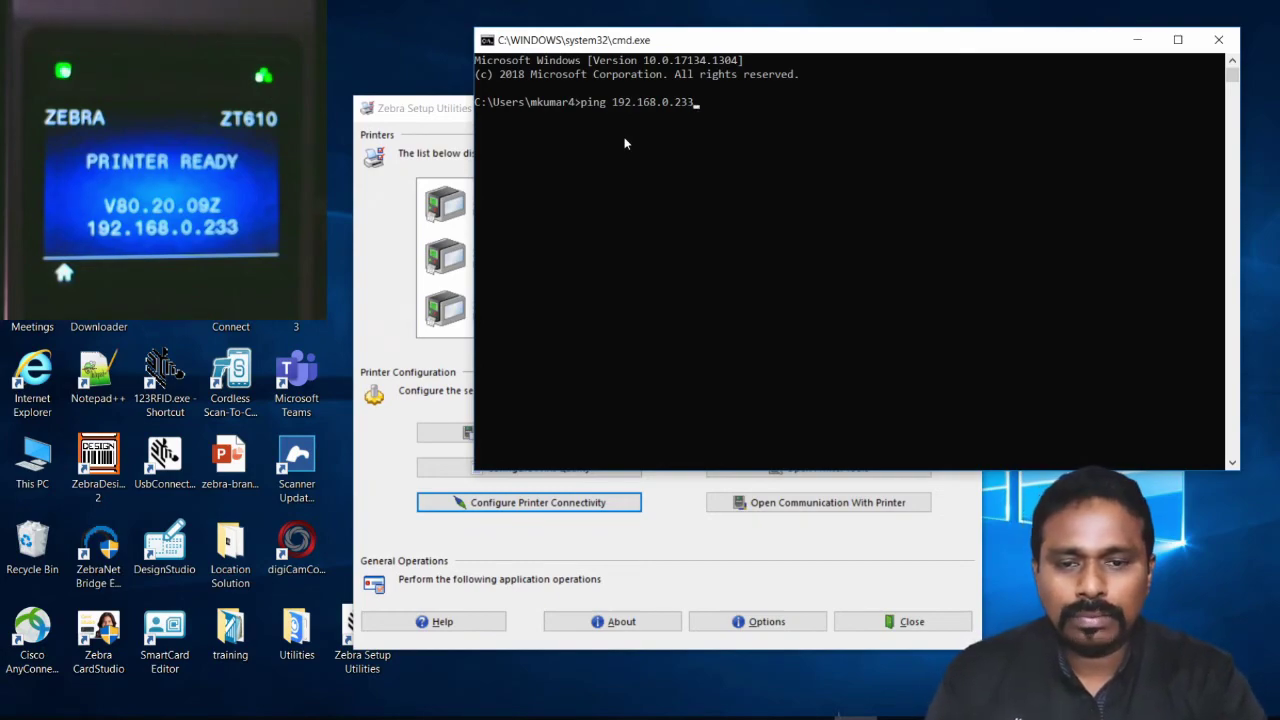
key("Return")
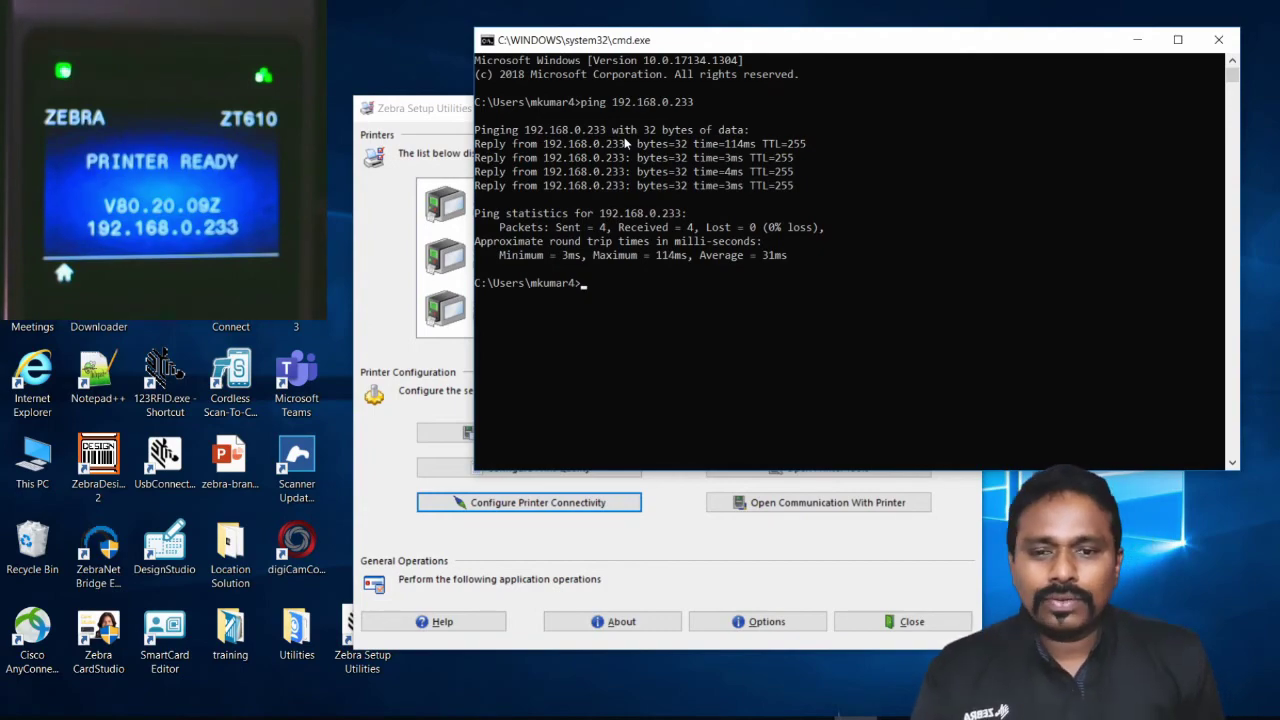
left_click_drag(797, 43, 785, 170)
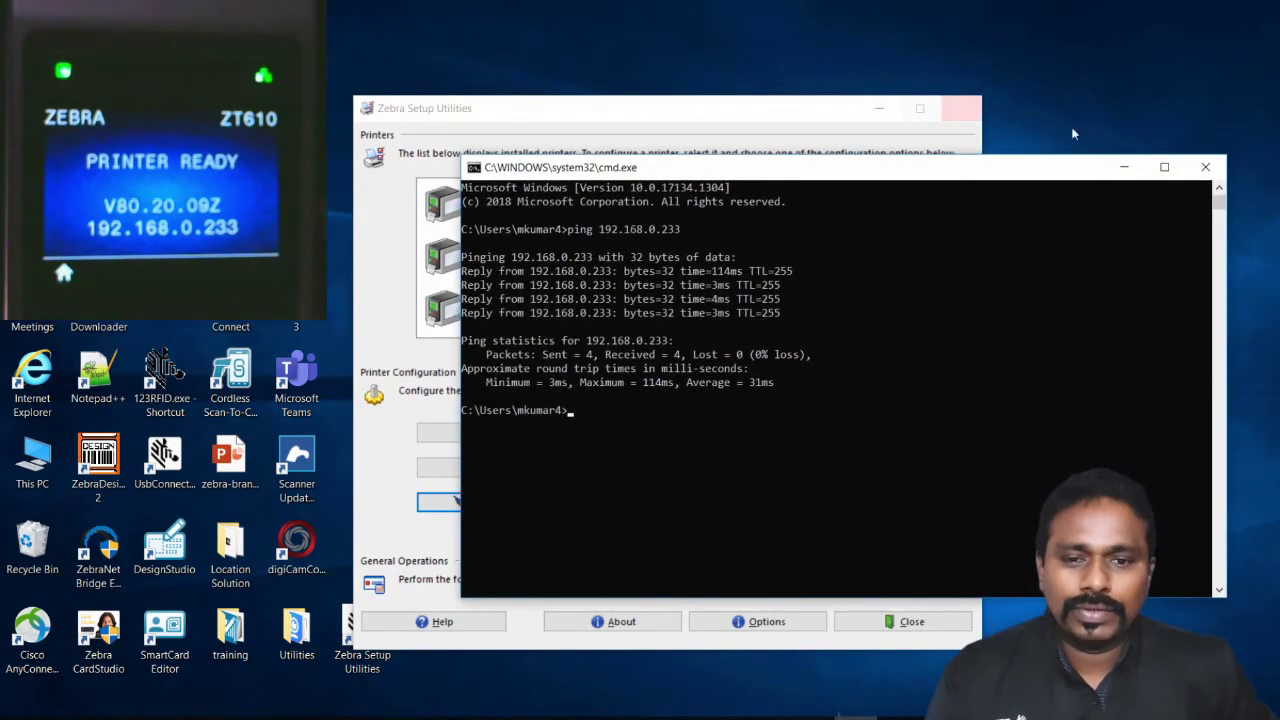
Step: Close the Command Prompt window to return to the installed printer list
left_click(1200, 168)
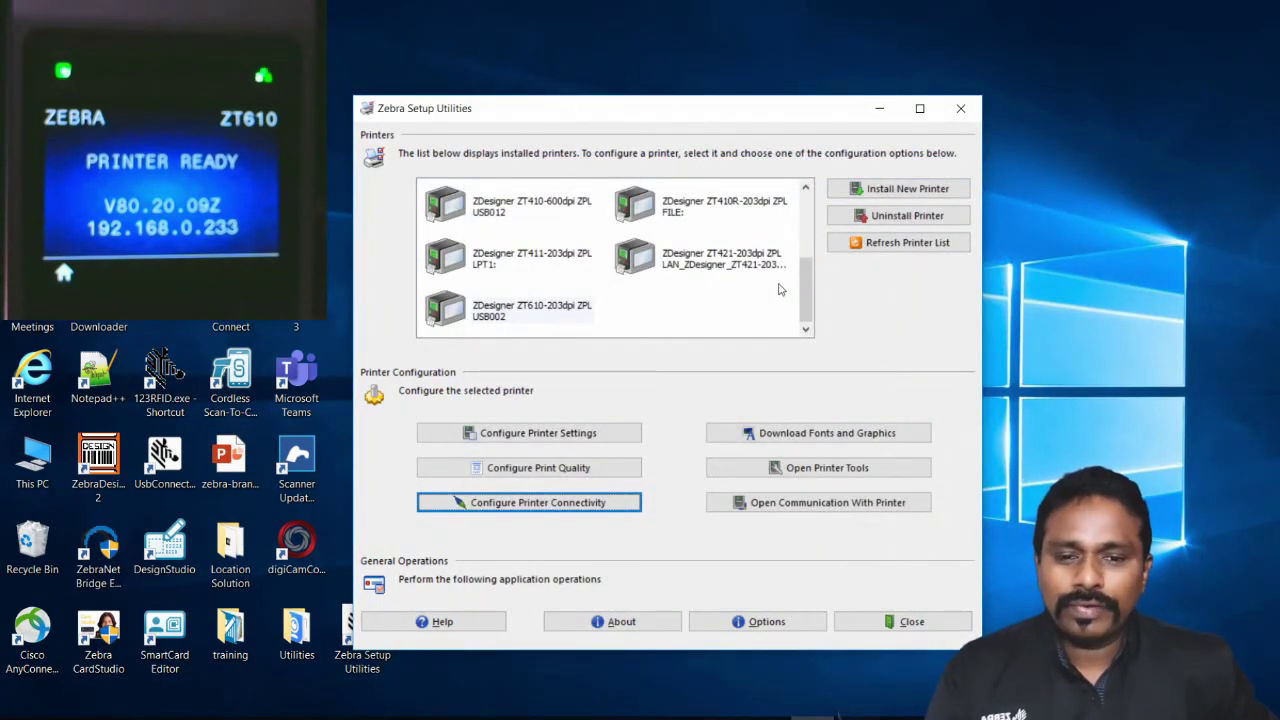